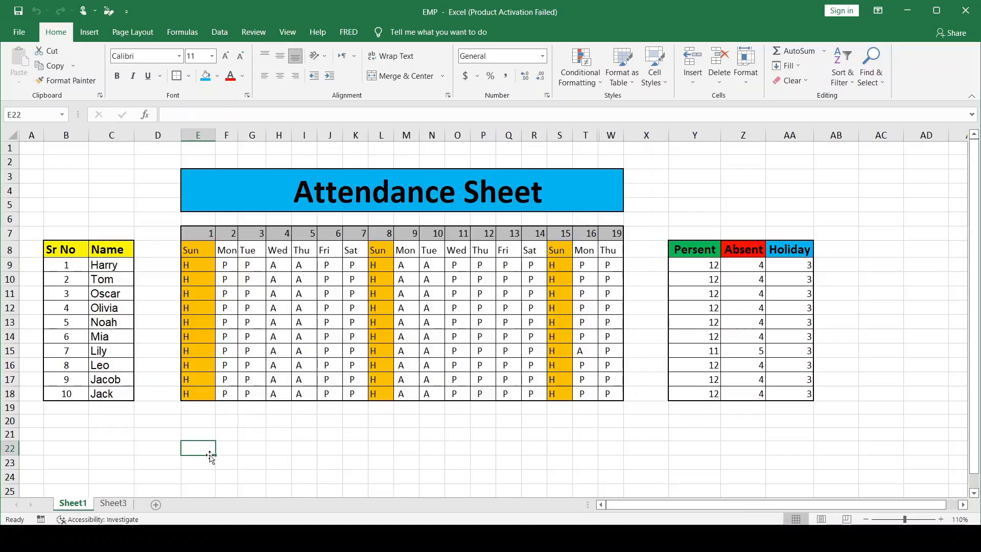
On Sheet3, enter the table headers "Sr No" in B8 and "Name" in C8
click(113, 503)
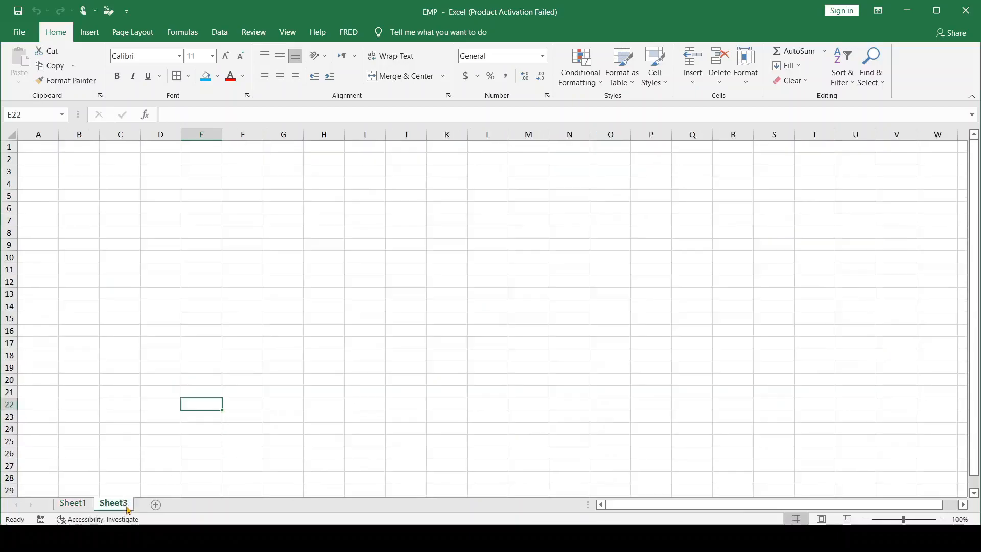
click(81, 246)
click(71, 232)
text(Sr)
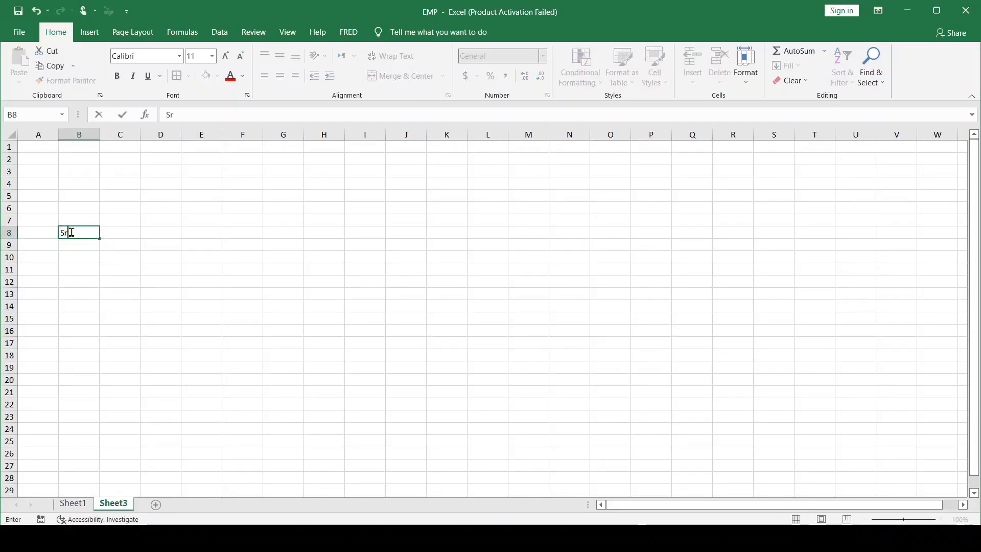
text( No)
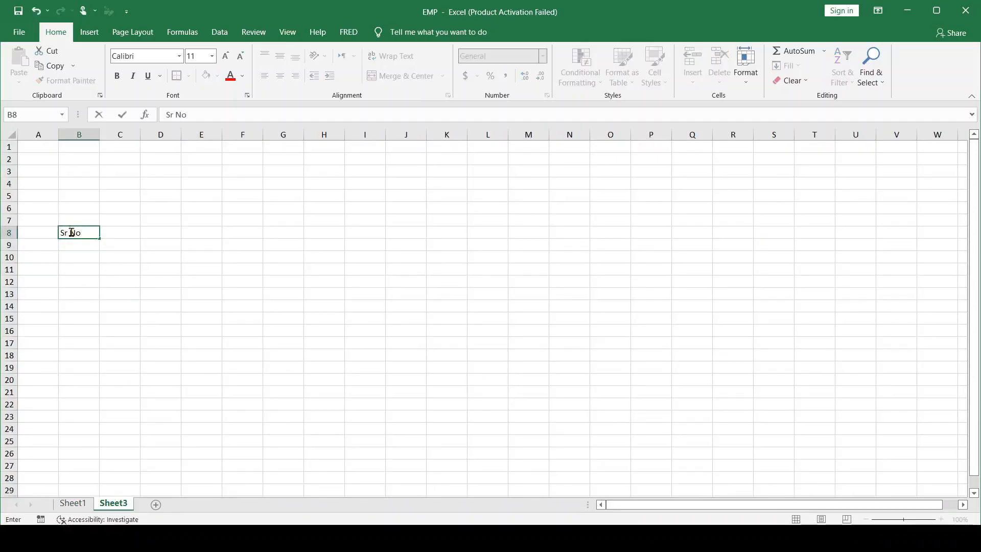
click(126, 232)
text(Na)
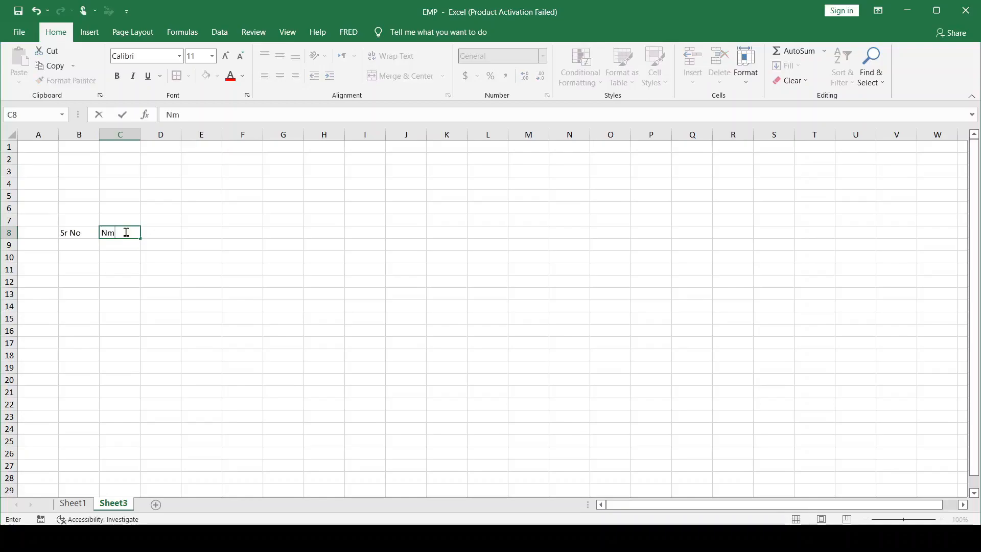
text(me)
click(67, 245)
Format the Sr No and Name headers as bold, size 14, with a yellow fill
drag(71, 232, 115, 232)
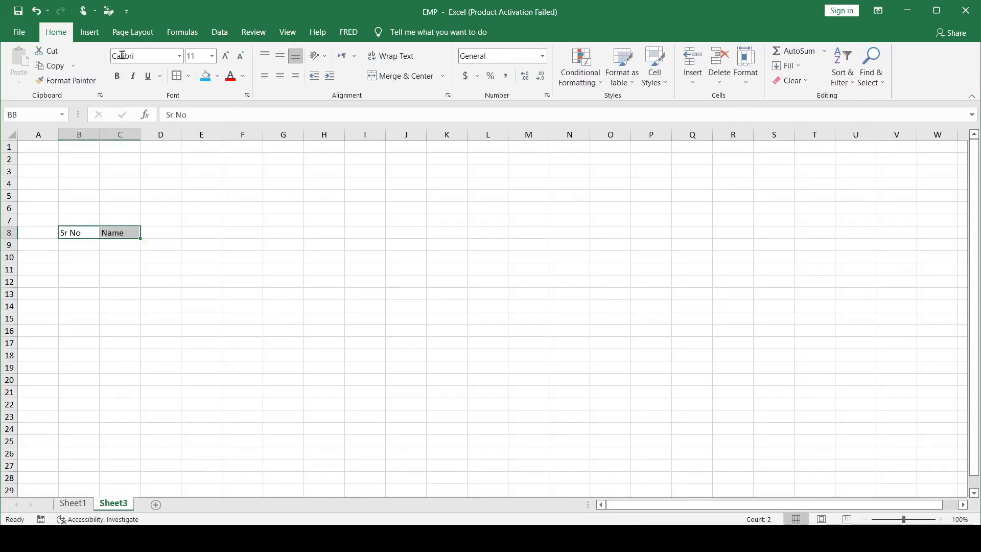
click(118, 77)
click(225, 56)
click(225, 56)
click(217, 76)
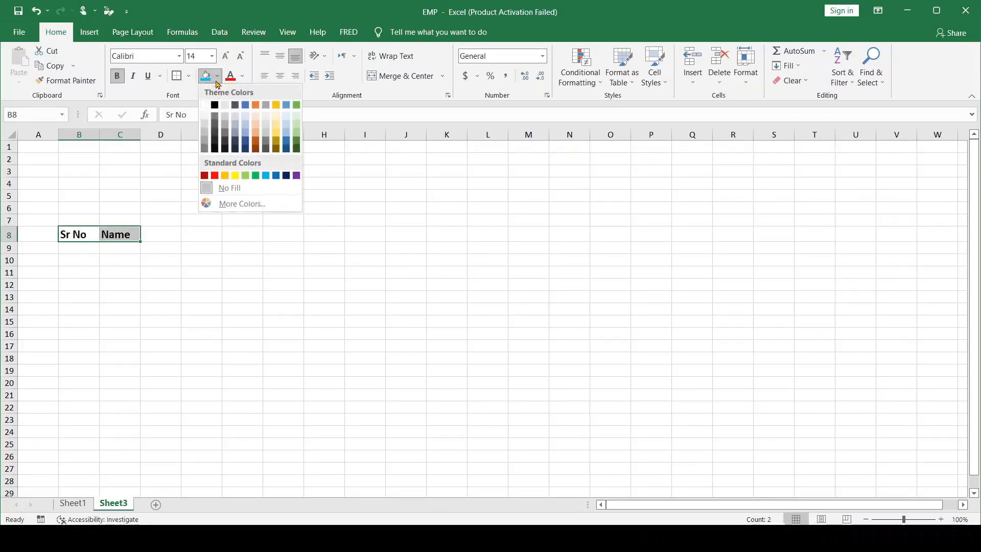
click(235, 176)
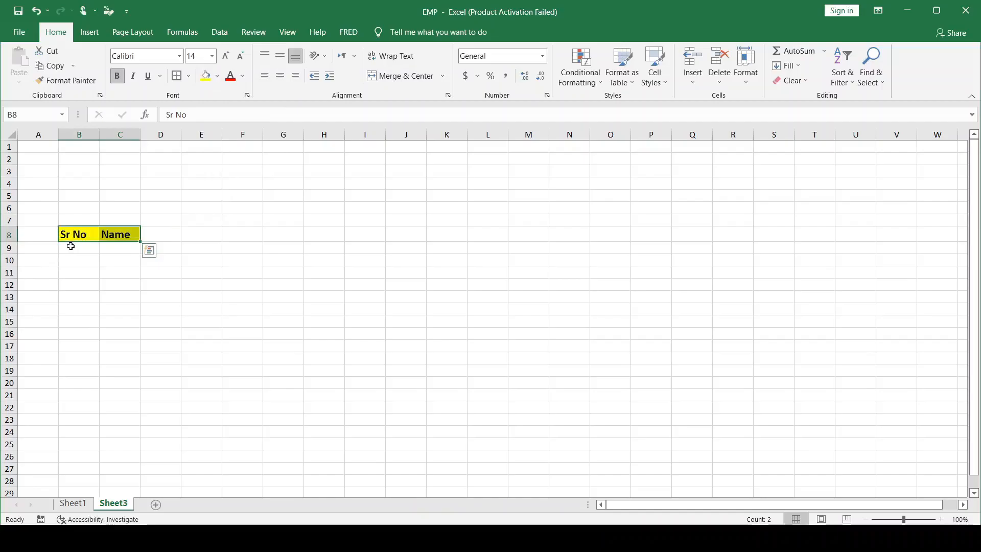
Fill the Sr No column with a series from 1 to 10 in B9:B18
click(71, 247)
text(1)
click(76, 262)
click(81, 248)
drag(101, 253, 98, 375)
click(119, 386)
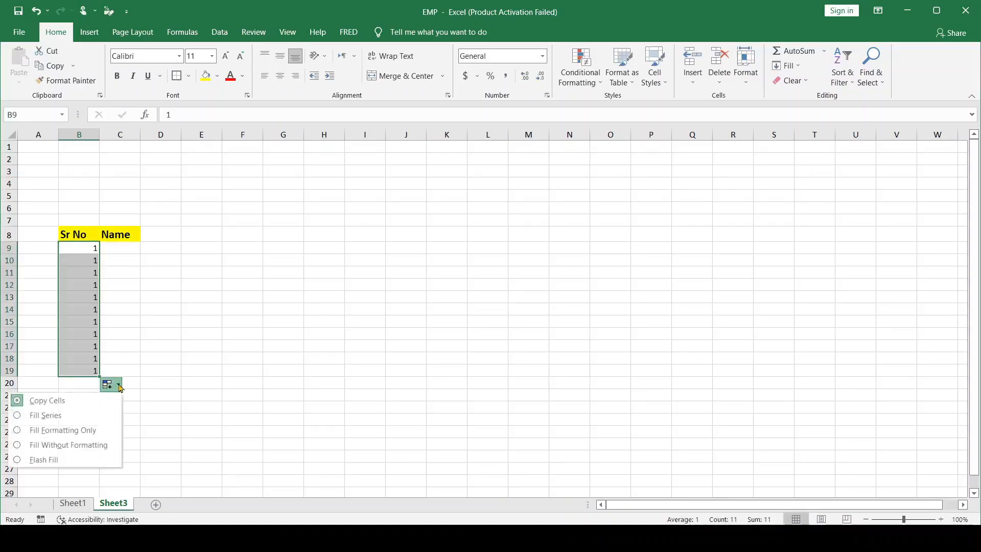
click(33, 415)
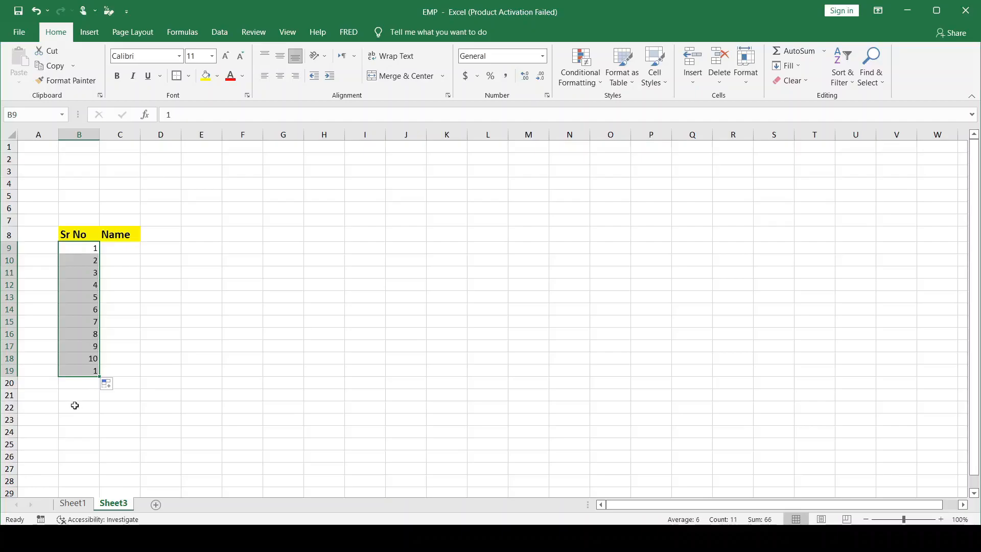
drag(98, 376, 99, 367)
click(128, 343)
Copy the ten names from C9:C18 on Sheet1 into the Name column of Sheet3, starting at C9
click(109, 248)
click(76, 505)
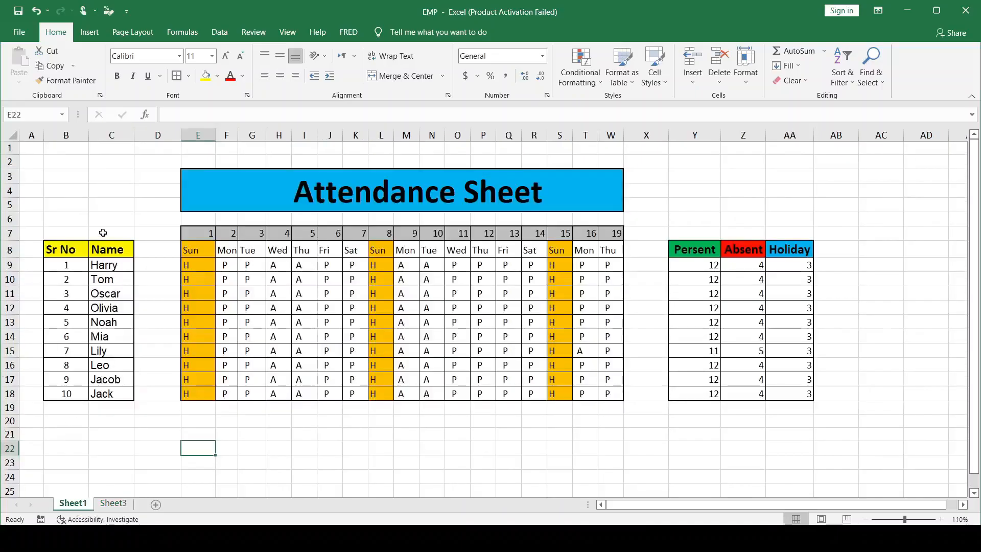
drag(107, 264, 113, 396)
key(ctrl+c)
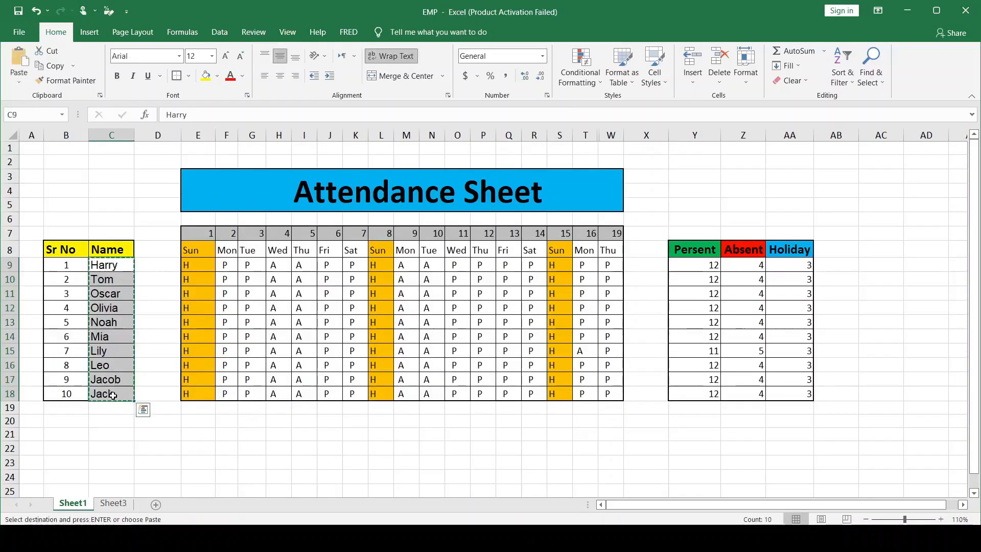
click(112, 503)
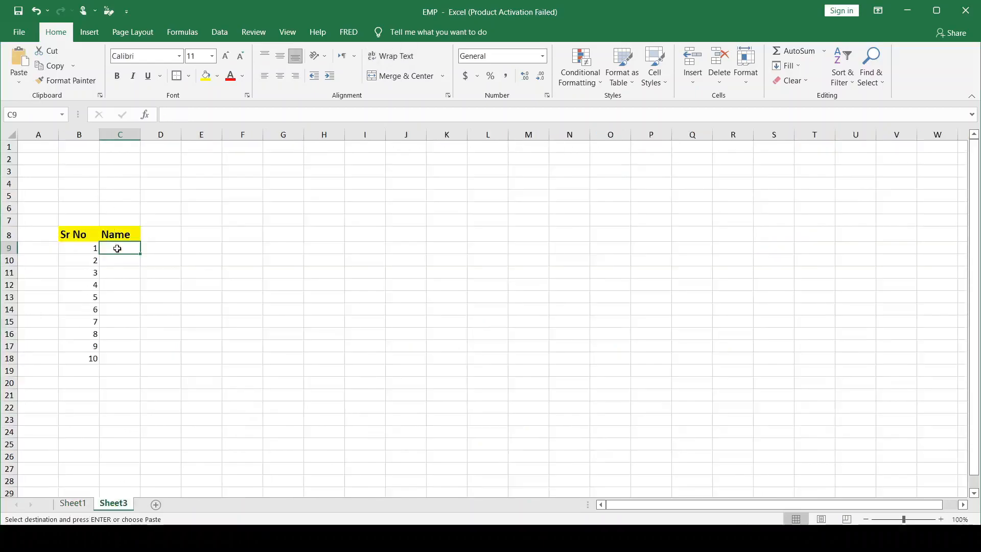
key(ctrl+v)
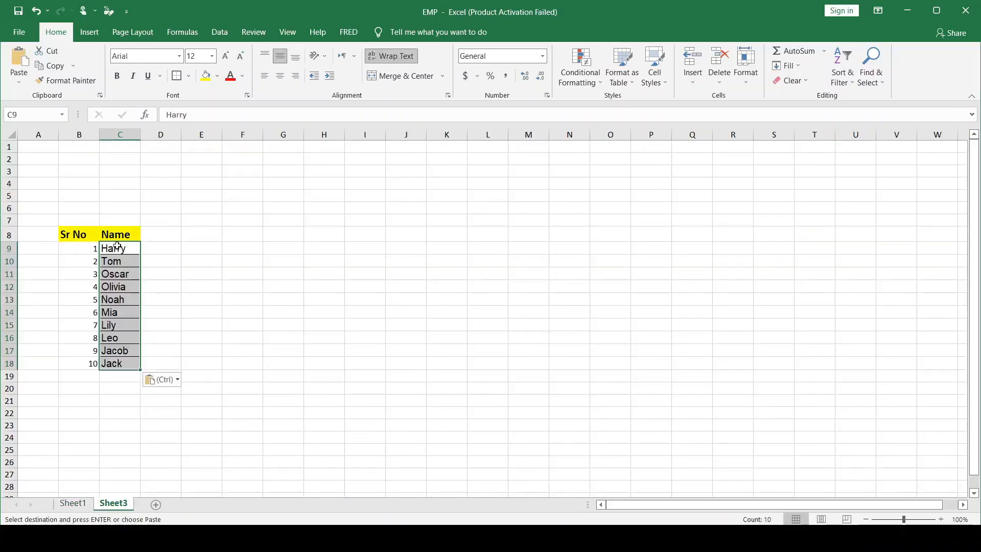
click(173, 276)
Apply all borders plus thick outside borders to the Sr No and Name table, B8:C18
drag(72, 233, 122, 363)
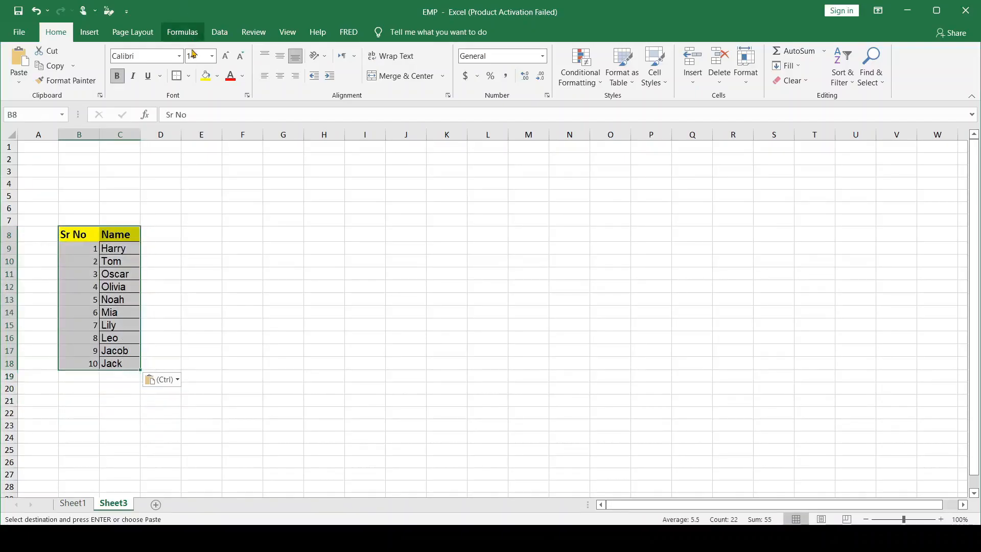
click(188, 76)
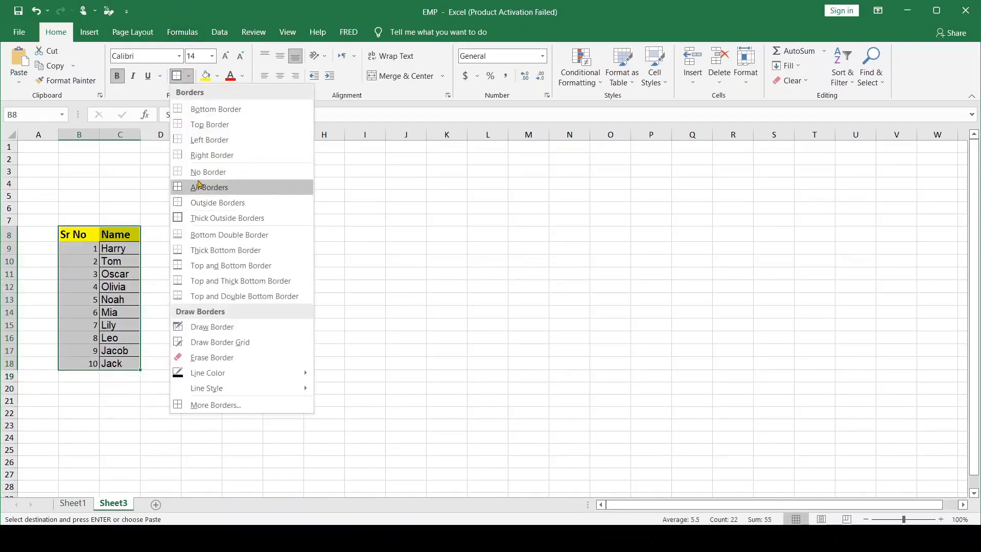
click(199, 202)
click(188, 75)
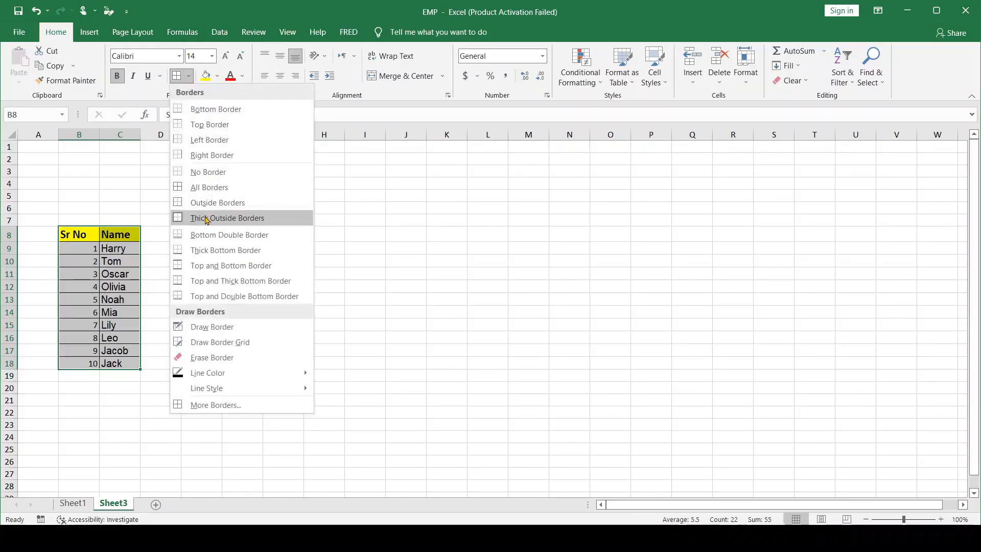
click(205, 217)
click(268, 252)
Fill row 8 with a series of day numbers from 1 in E8 to 20 in X8
click(225, 235)
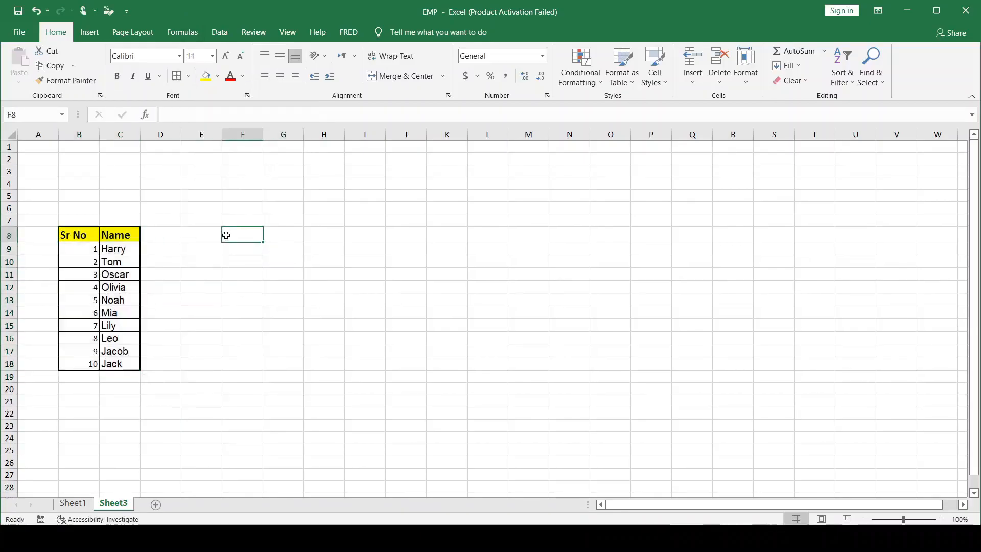
click(207, 235)
text(1)
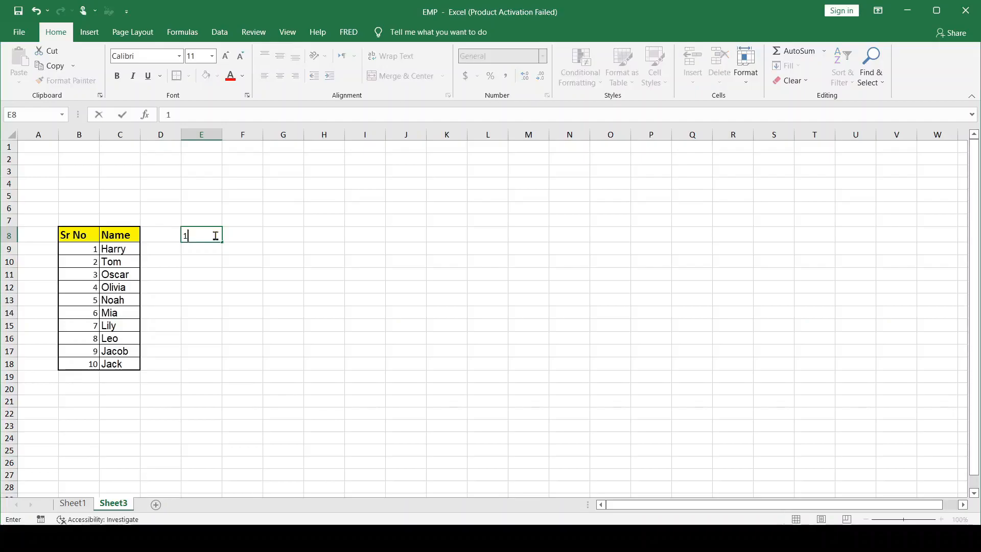
click(236, 240)
click(205, 235)
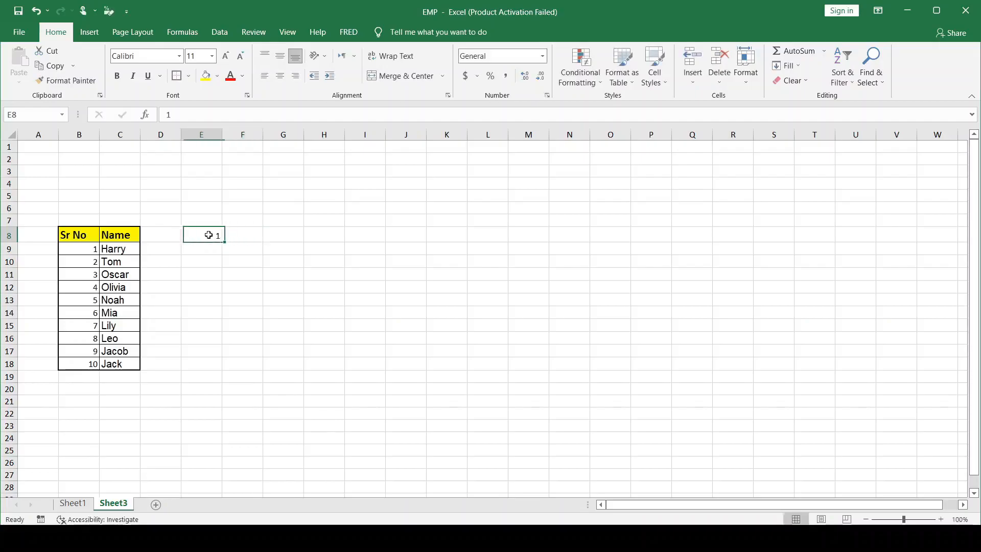
drag(221, 242, 506, 236)
click(519, 250)
click(469, 281)
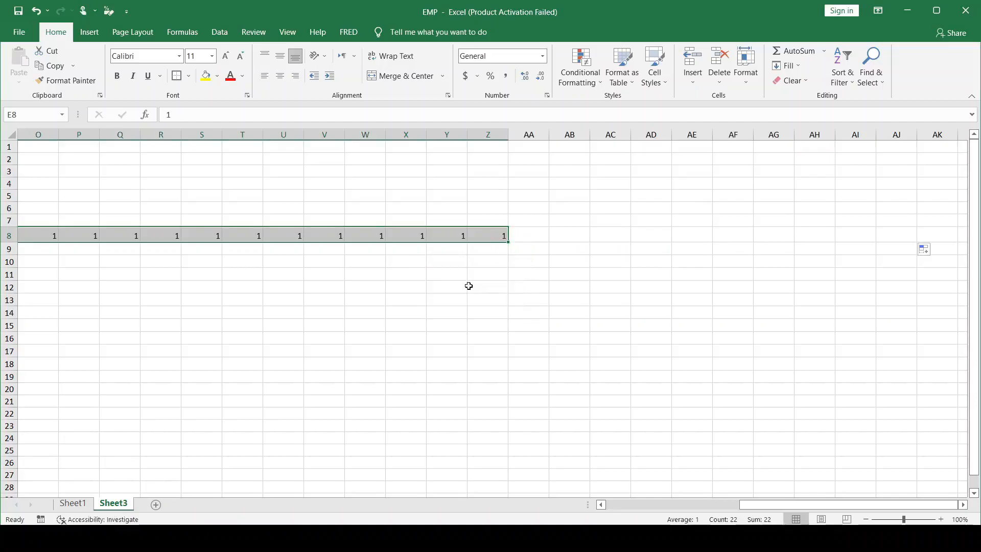
drag(916, 243, 838, 240)
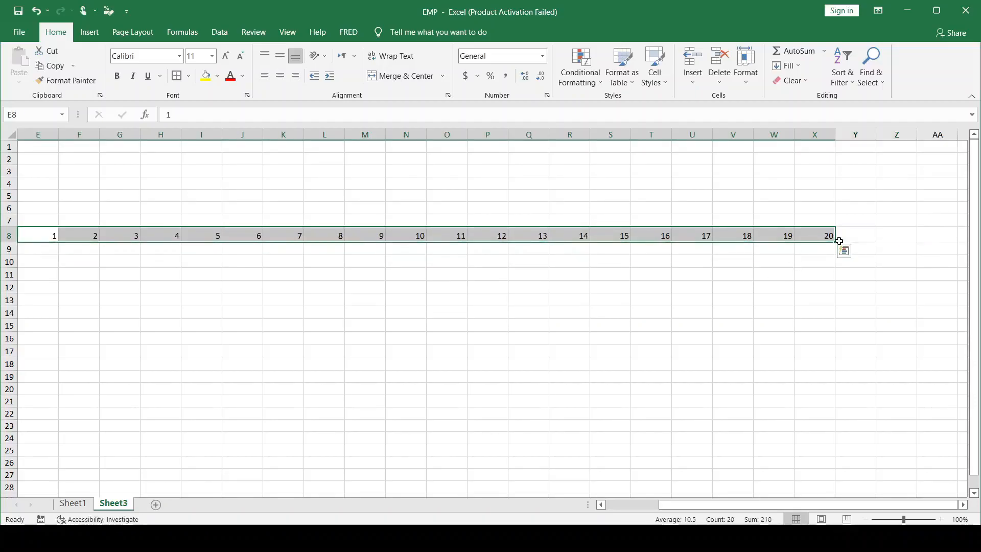
click(842, 159)
drag(815, 135, 306, 146)
key(ctrl+Home)
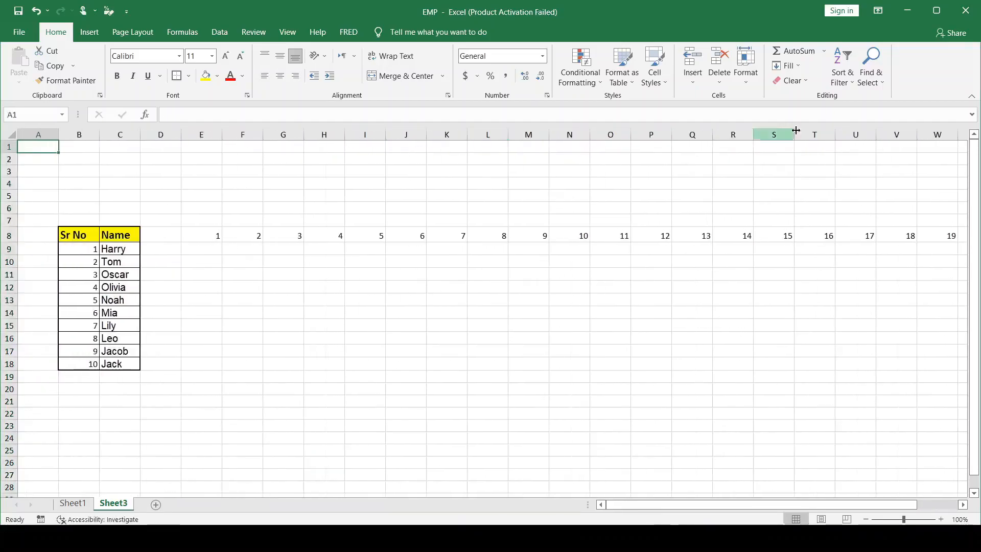
click(760, 173)
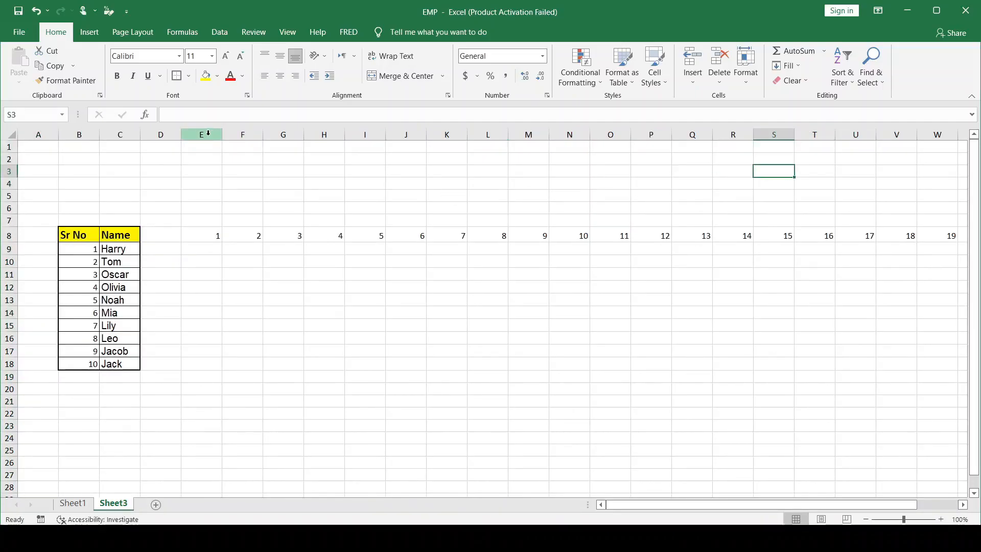
Narrow columns E through X equally so the day numbers sit close together
drag(209, 133, 976, 179)
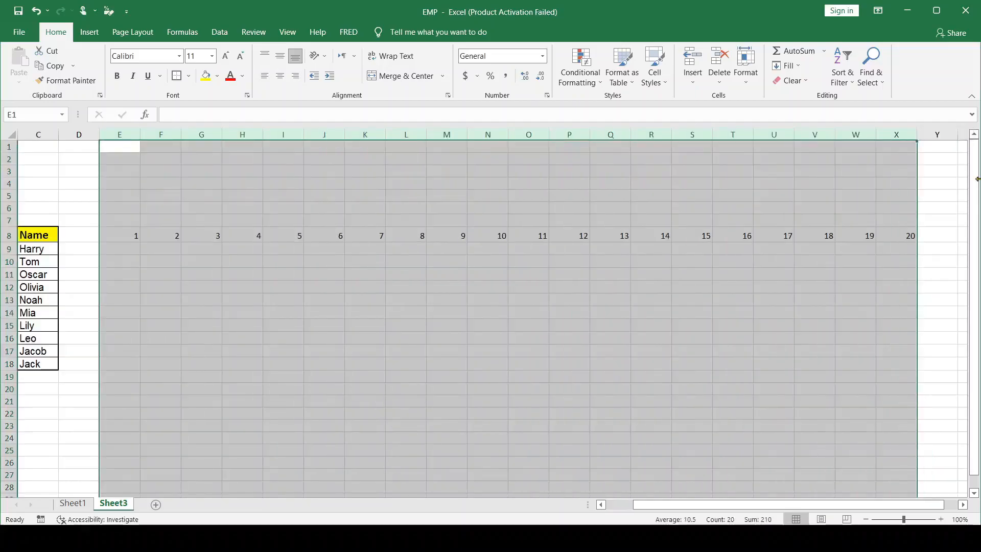
drag(918, 136, 895, 136)
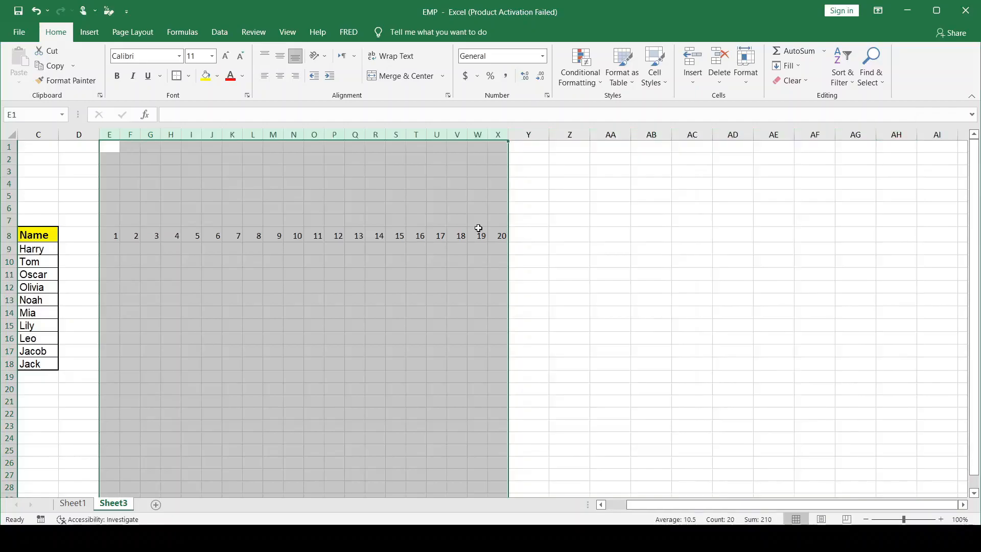
drag(406, 134, 403, 133)
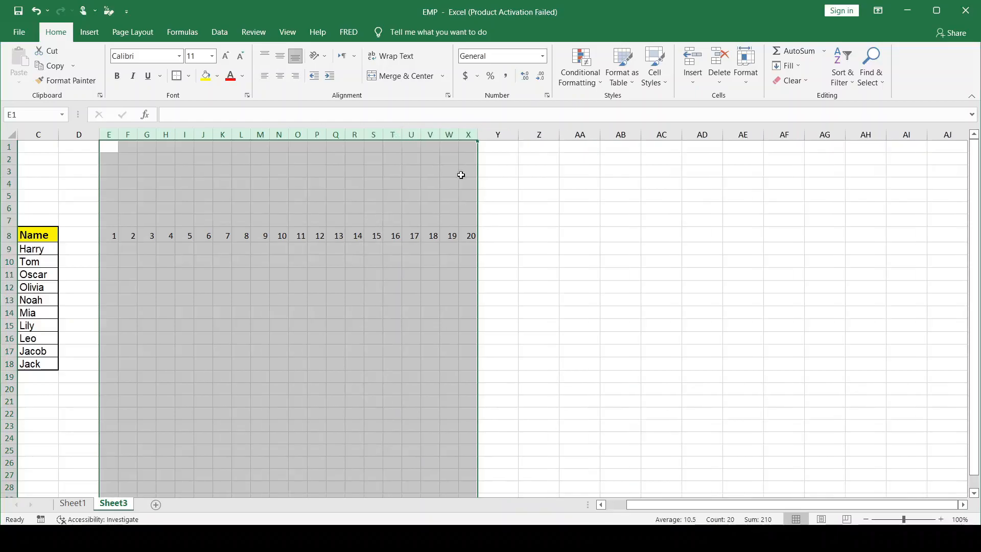
click(488, 169)
drag(647, 505, 628, 506)
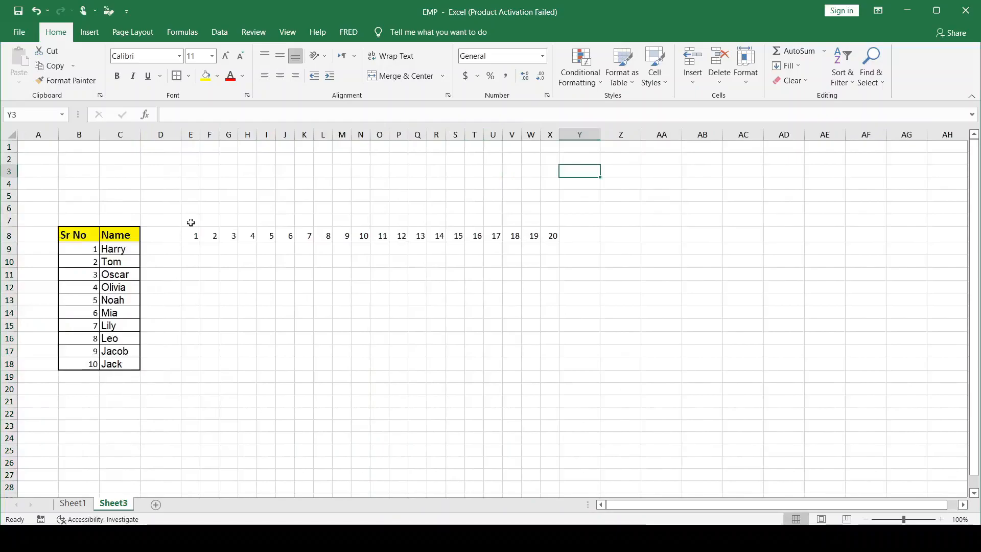
Shade the day numbers in E8:X8 with a medium gray fill
drag(193, 235, 547, 241)
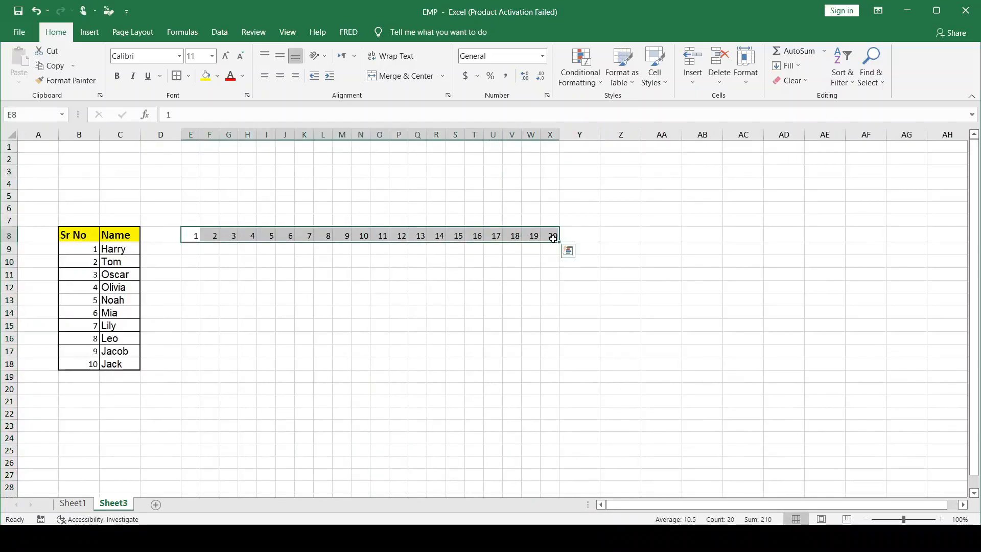
click(217, 77)
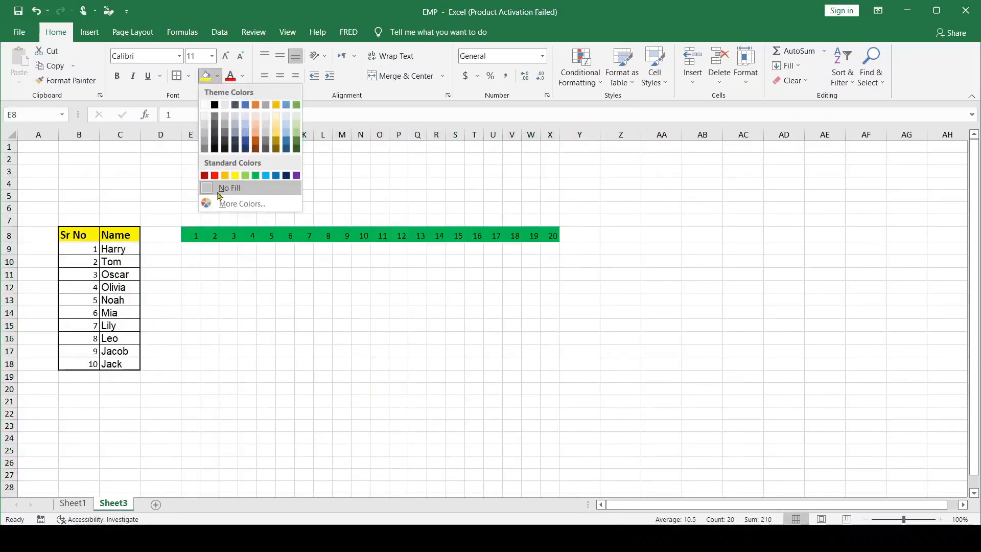
click(205, 144)
Enter "Sun" in E9 and extend the weekday series across to X9
click(189, 249)
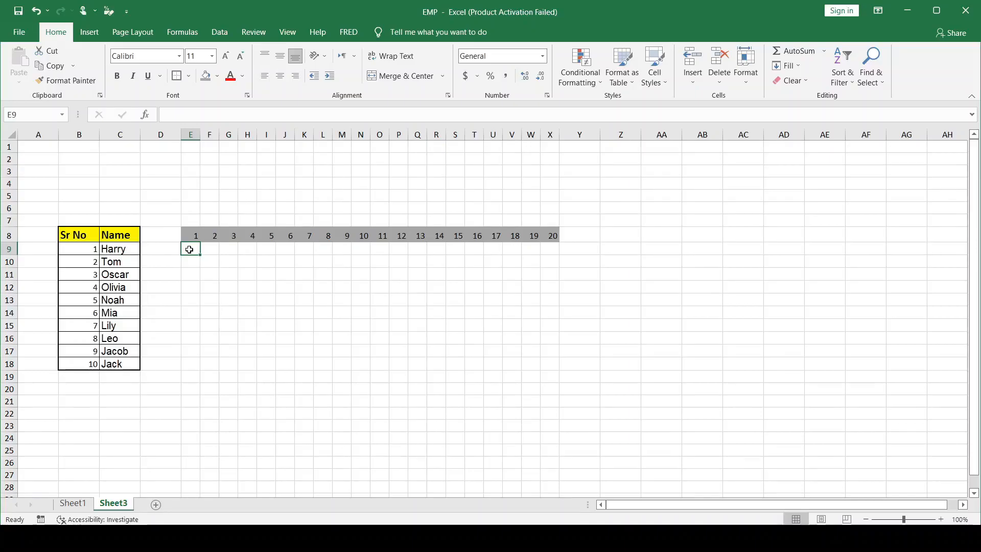
text(Sun)
key(ctrl+Return)
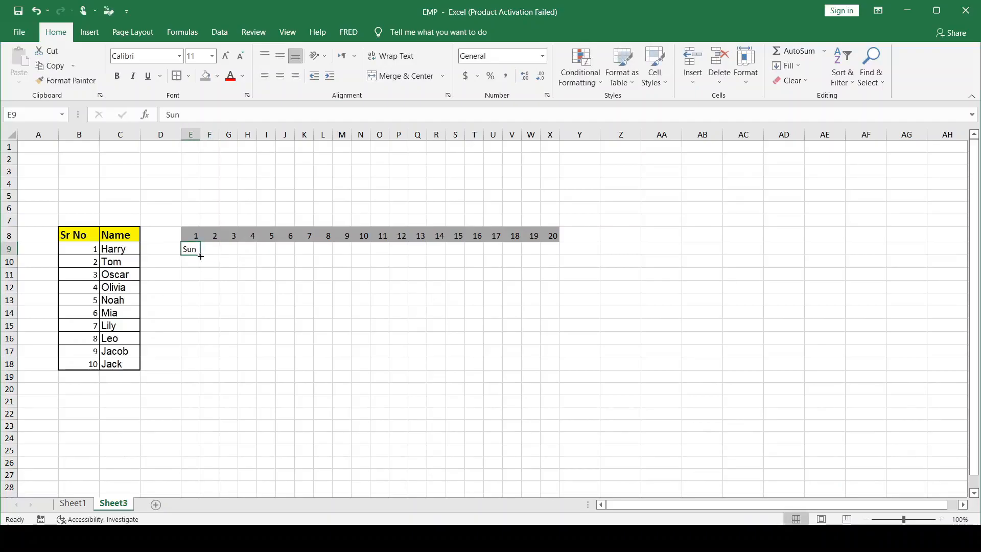
drag(199, 255, 561, 258)
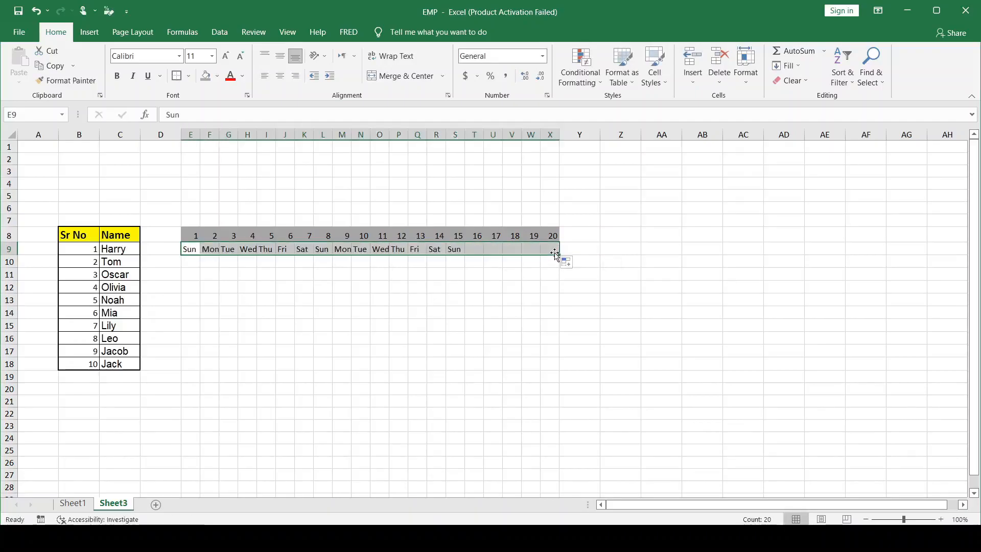
click(597, 252)
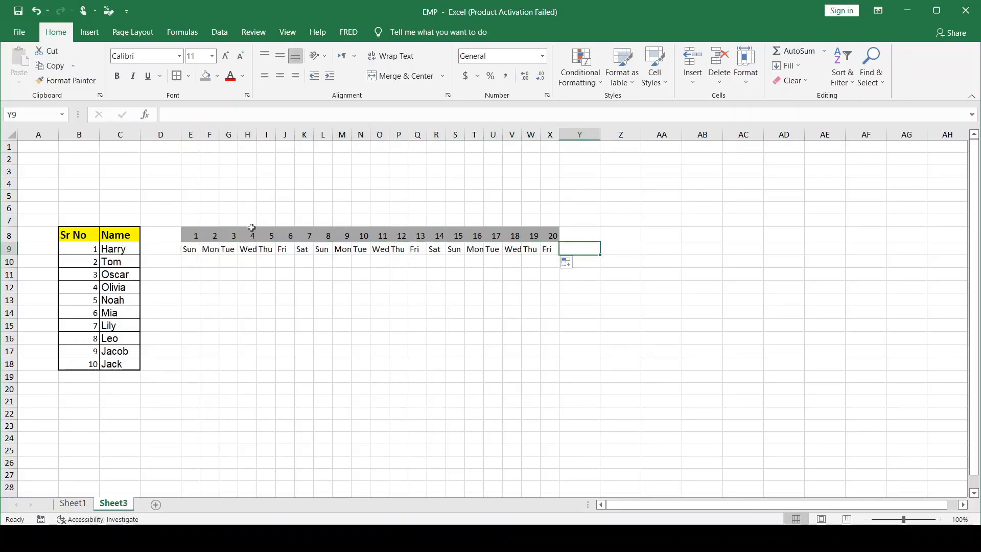
Widen columns E through X equally so each weekday name fits in its cell
drag(191, 133, 551, 134)
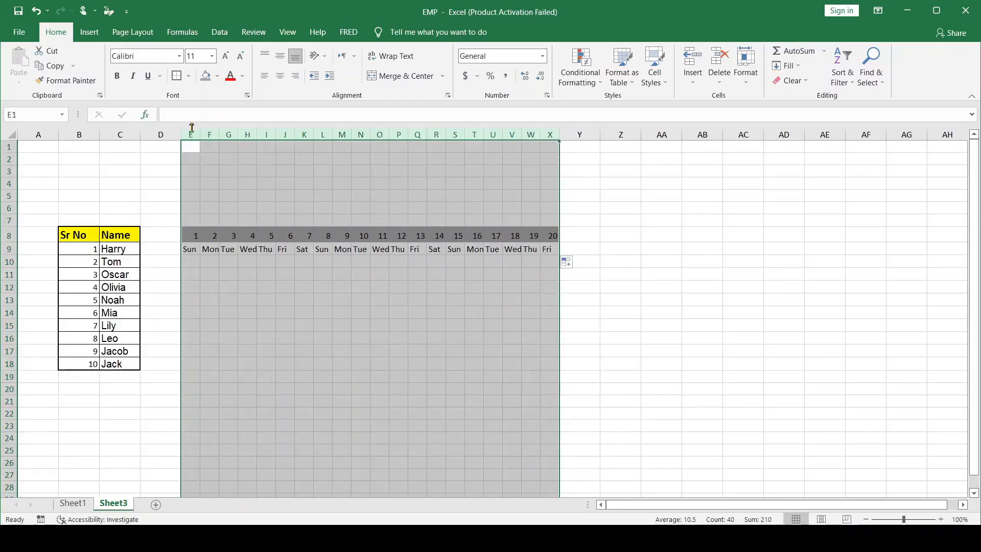
drag(200, 134, 205, 134)
click(494, 319)
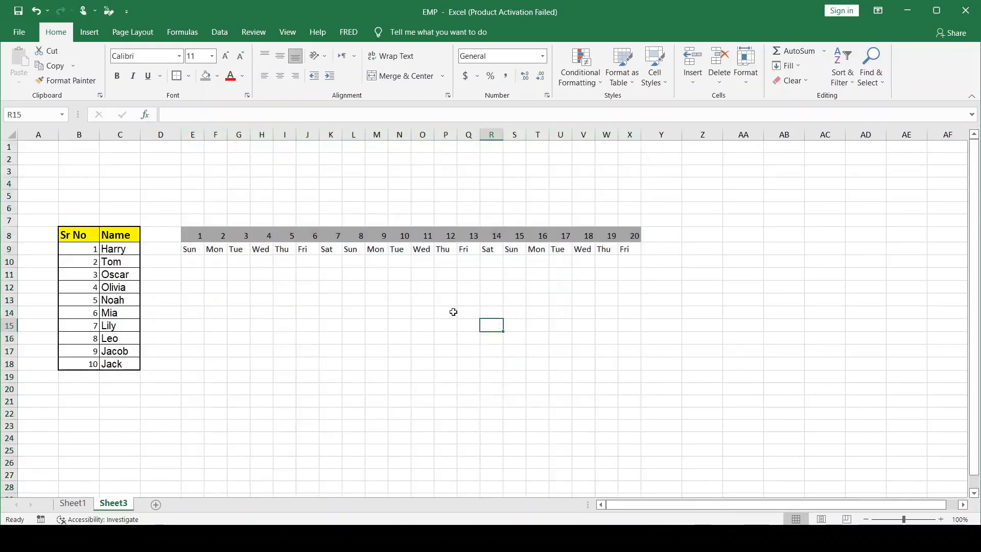
Apply all borders and a thick outside border to the day grid E8:X18
click(191, 259)
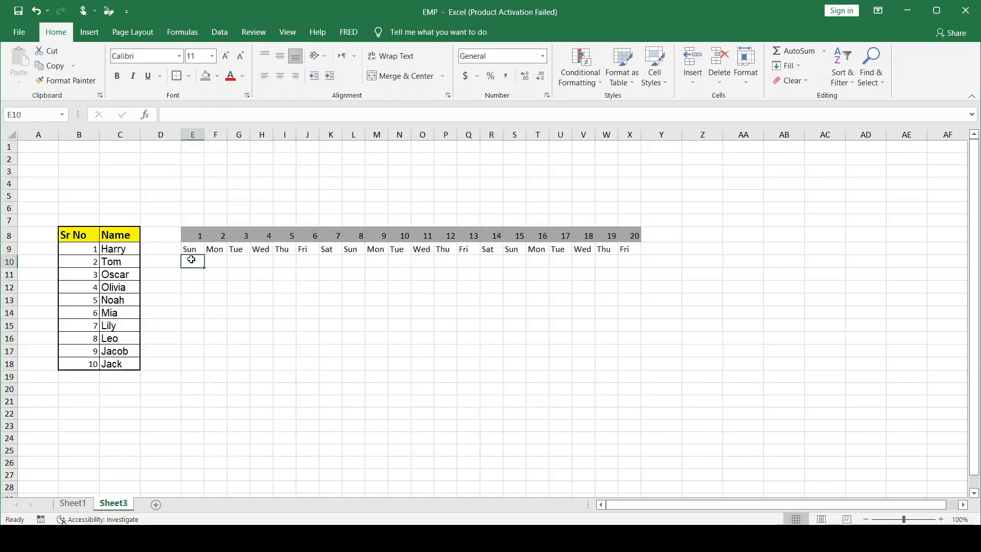
drag(187, 233, 639, 367)
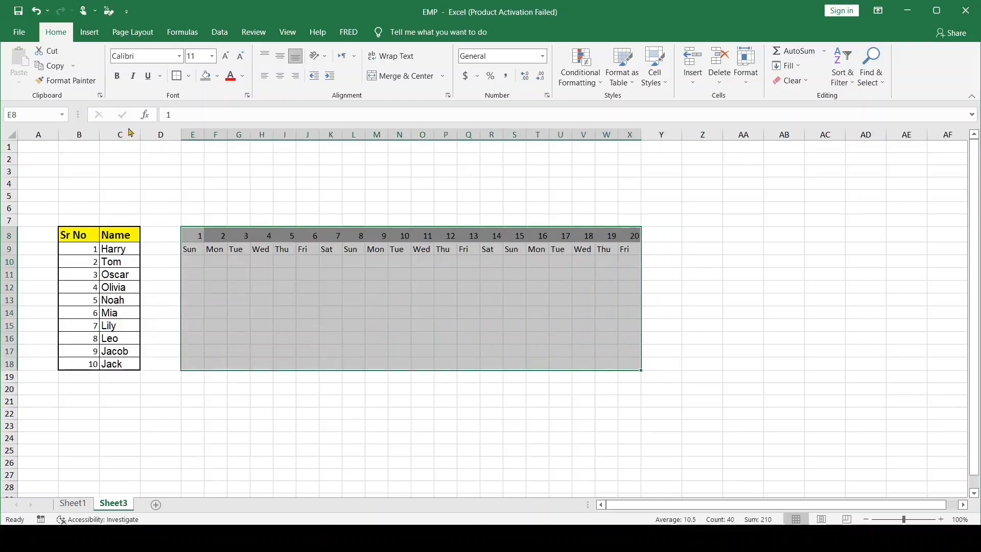
click(189, 76)
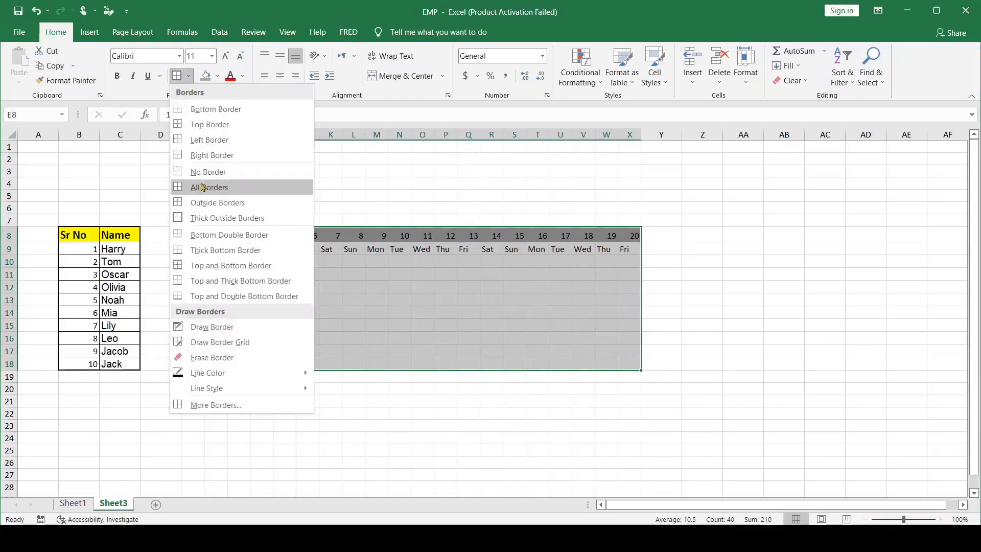
click(202, 191)
click(189, 77)
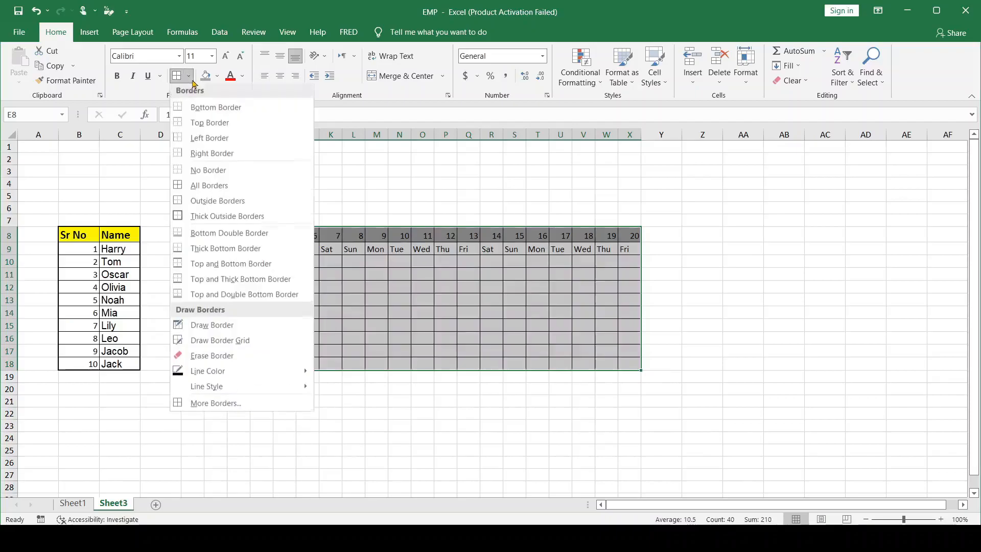
click(206, 217)
click(492, 439)
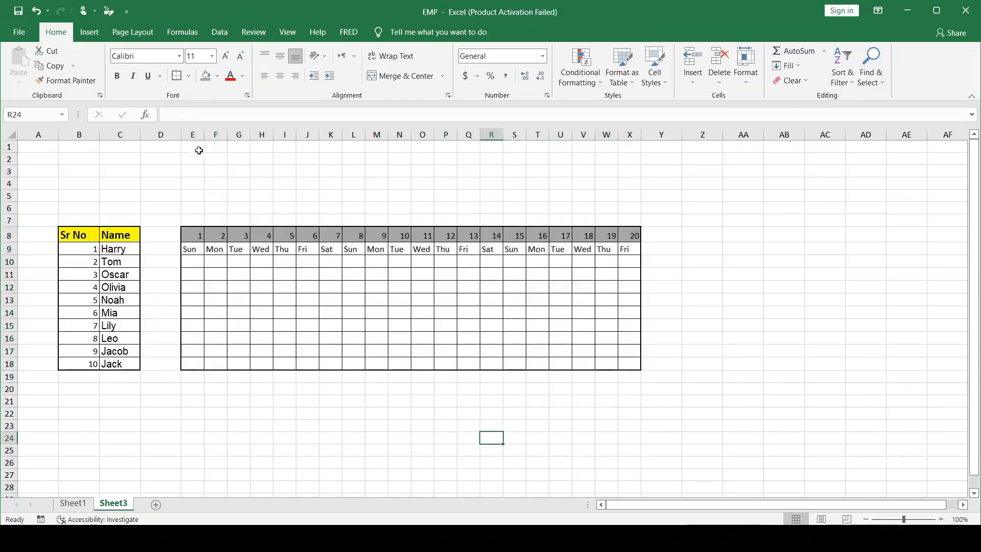
Merge and center E3:X6 above the day grid and enter the title "Attendance Sheet"
drag(194, 169, 629, 207)
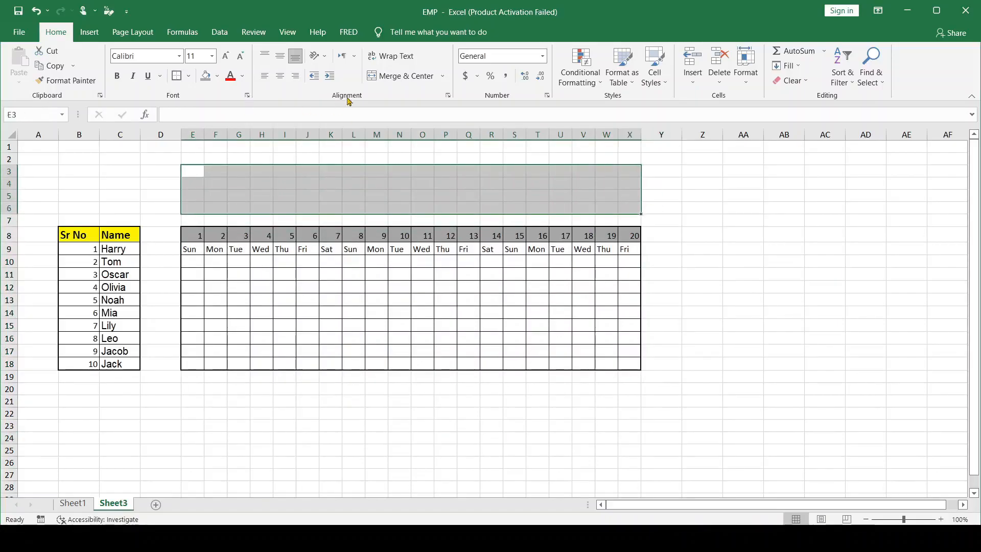
click(393, 77)
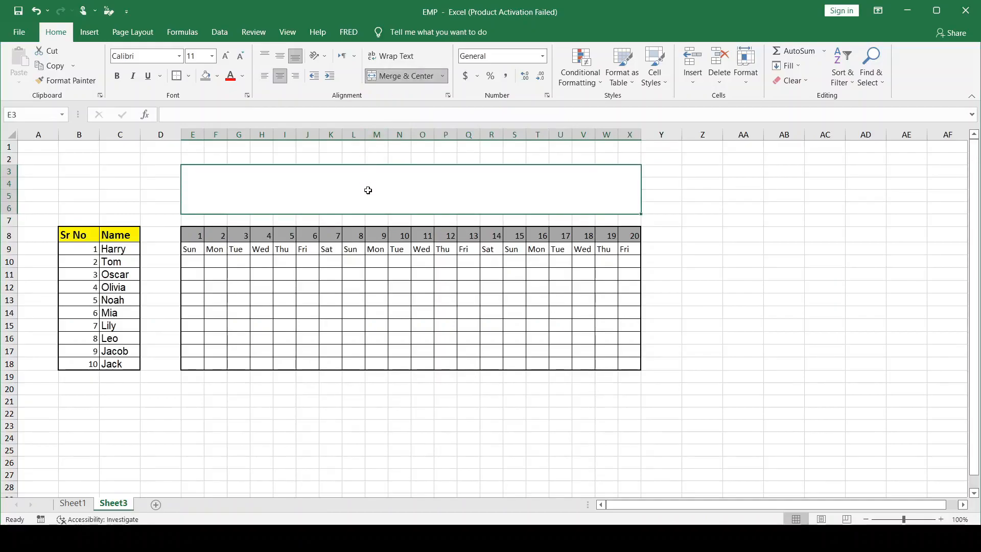
text(Attendance Sheet)
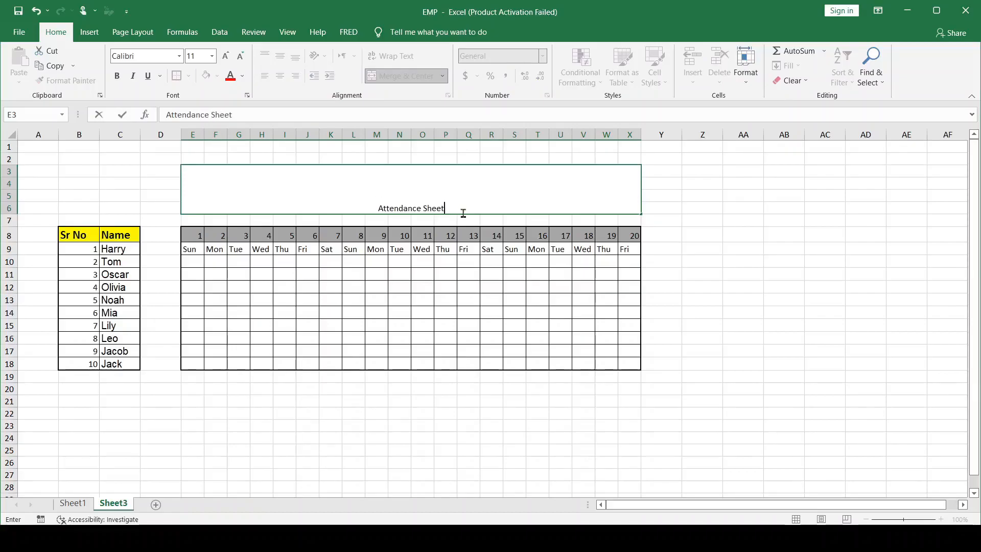
click(699, 252)
Enlarge the "Attendance Sheet" title to font size 48 and make it bold
click(377, 197)
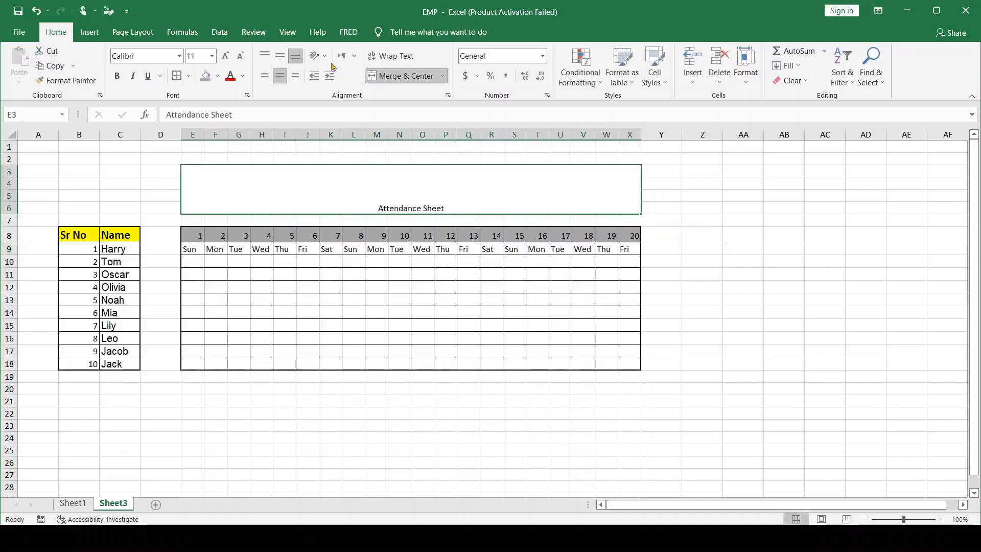
click(226, 58)
click(226, 58)
click(227, 57)
click(226, 58)
click(227, 58)
click(227, 58)
click(226, 58)
click(226, 58)
click(227, 58)
click(226, 58)
click(226, 58)
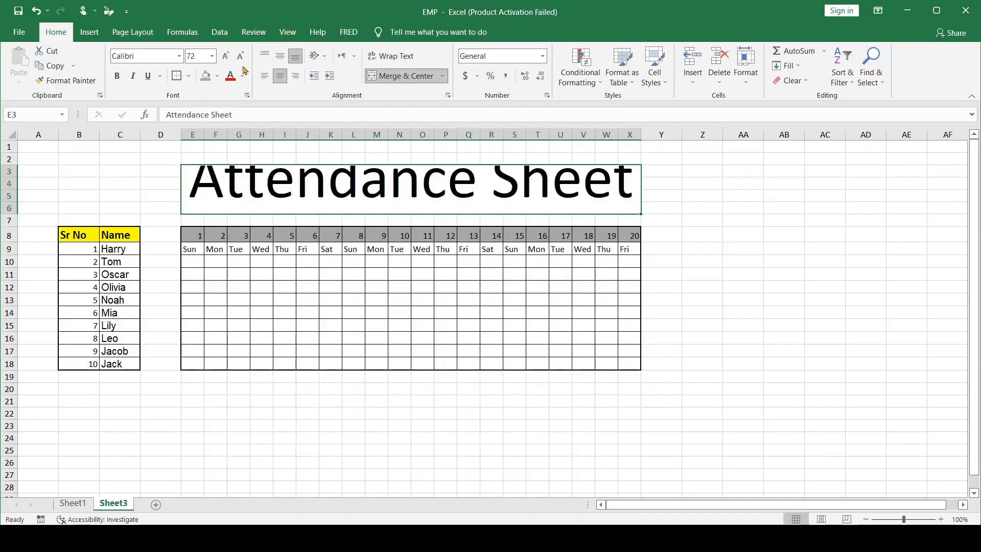
click(242, 58)
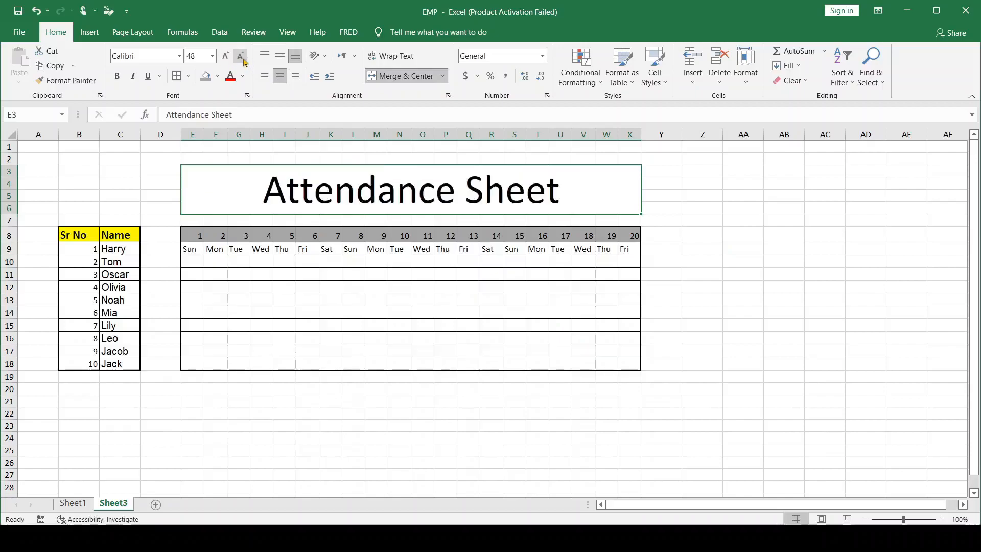
click(121, 77)
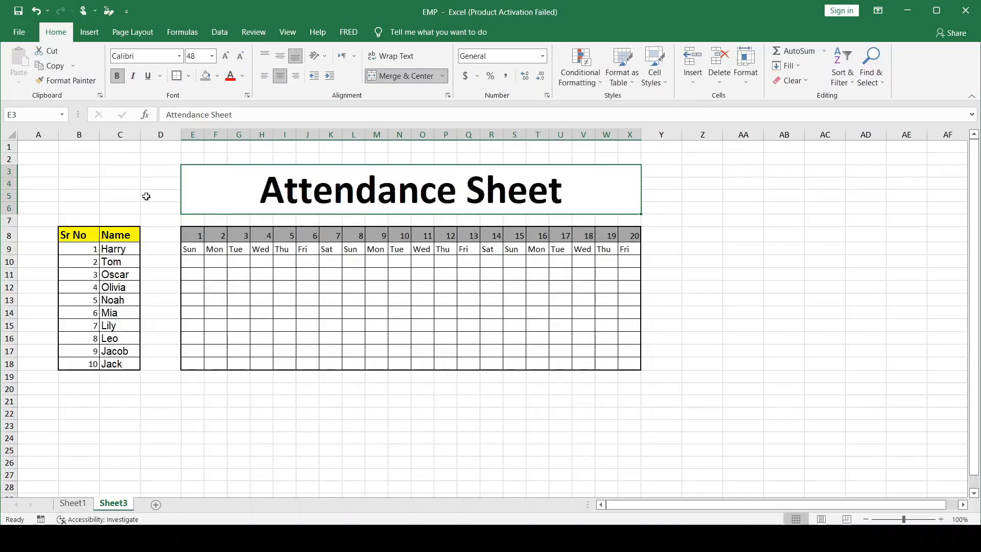
Fill the merged title cell with the standard light blue color
click(217, 76)
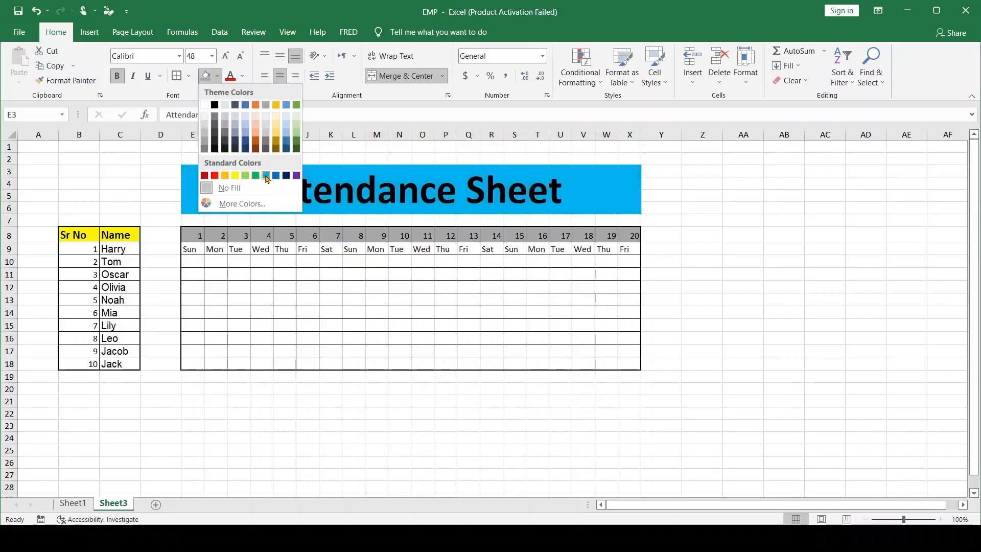
click(265, 175)
click(728, 327)
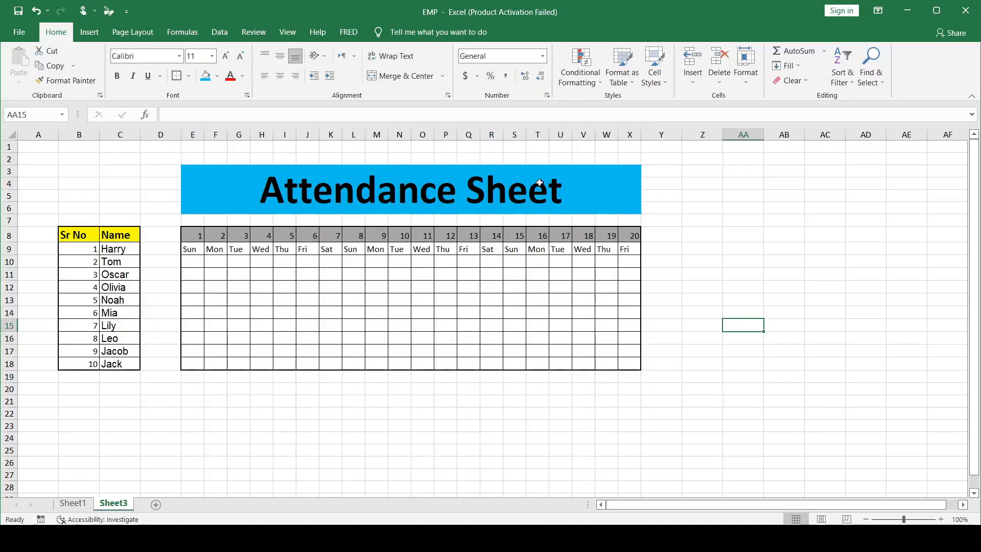
Move the Sr No and Name table down one row to B9:C19 so its headers align with the weekday row
click(519, 186)
click(192, 264)
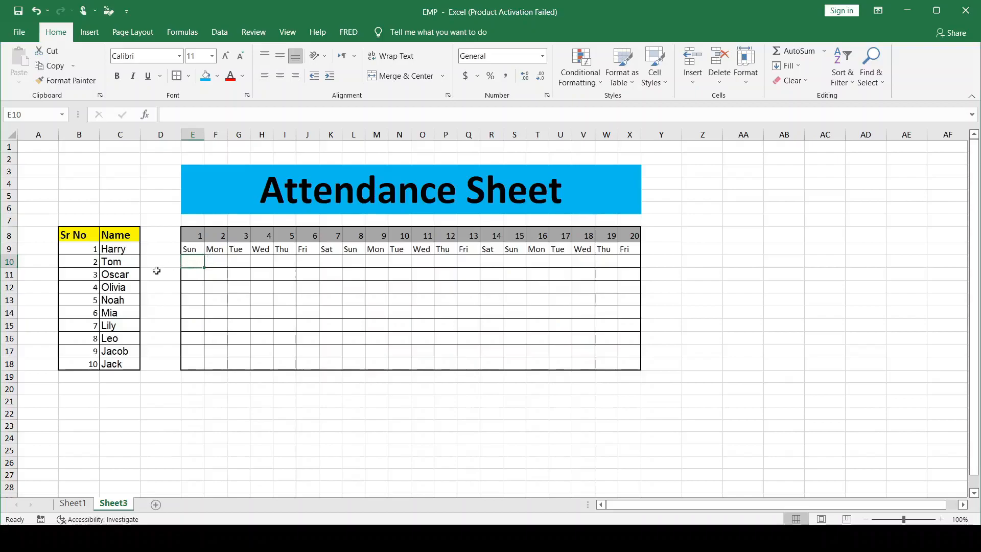
drag(67, 236, 127, 386)
click(221, 407)
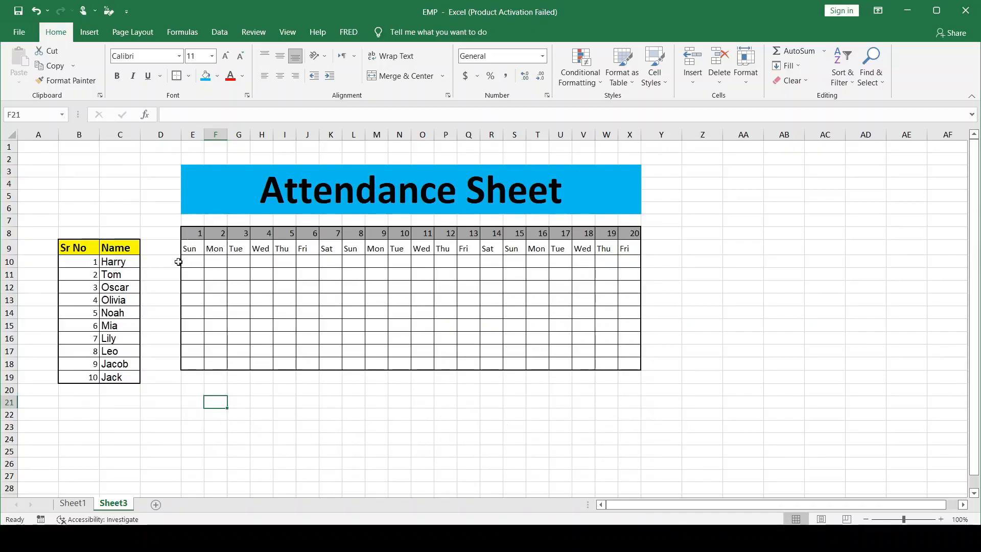
Copy the attendance marks E9:W18 from Sheet1 and paste them into Sheet3 starting at E10
click(189, 261)
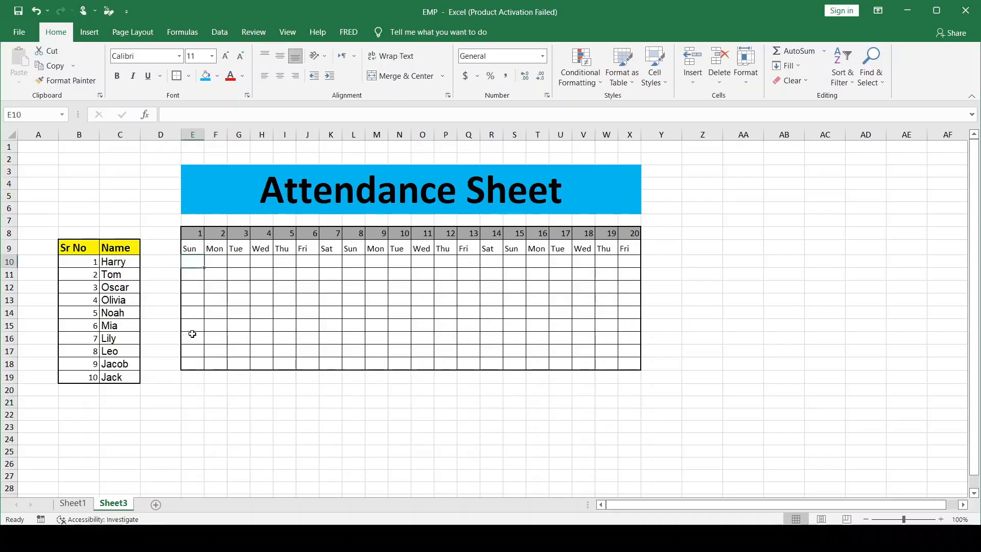
click(72, 503)
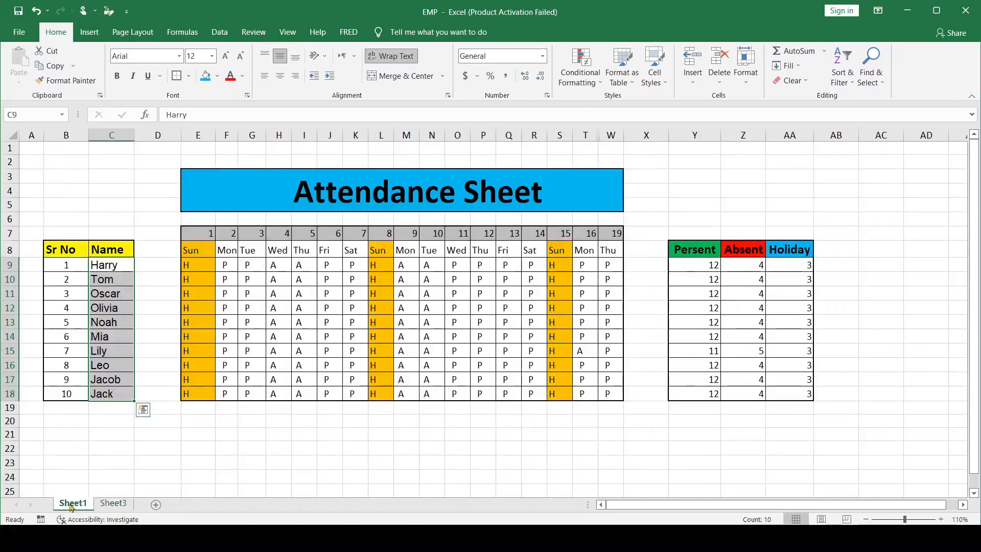
drag(491, 290, 613, 396)
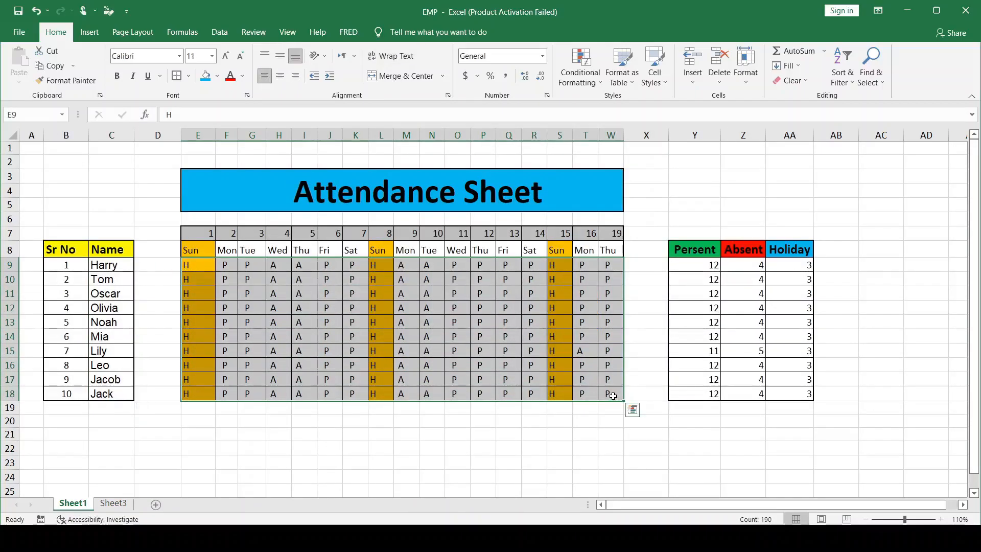
key(ctrl+c)
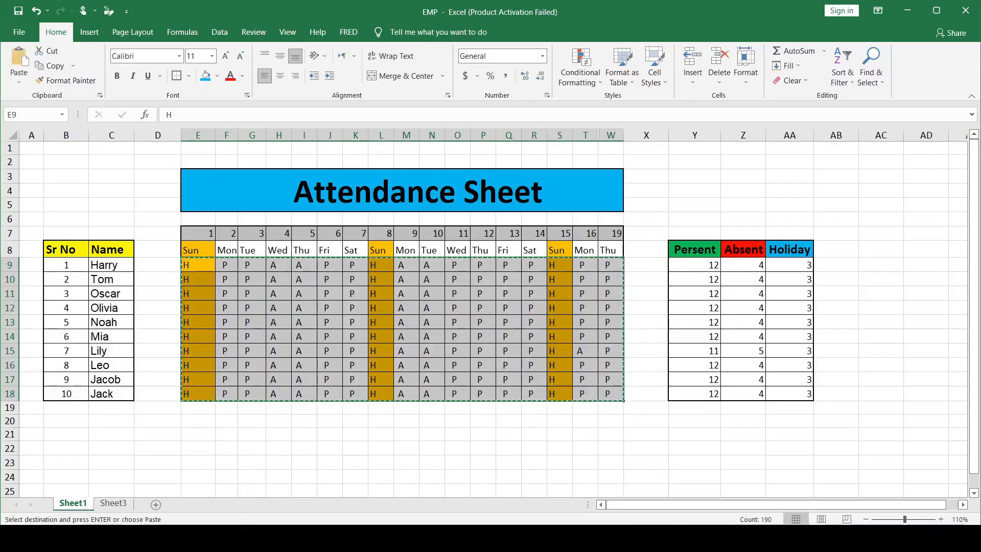
click(112, 503)
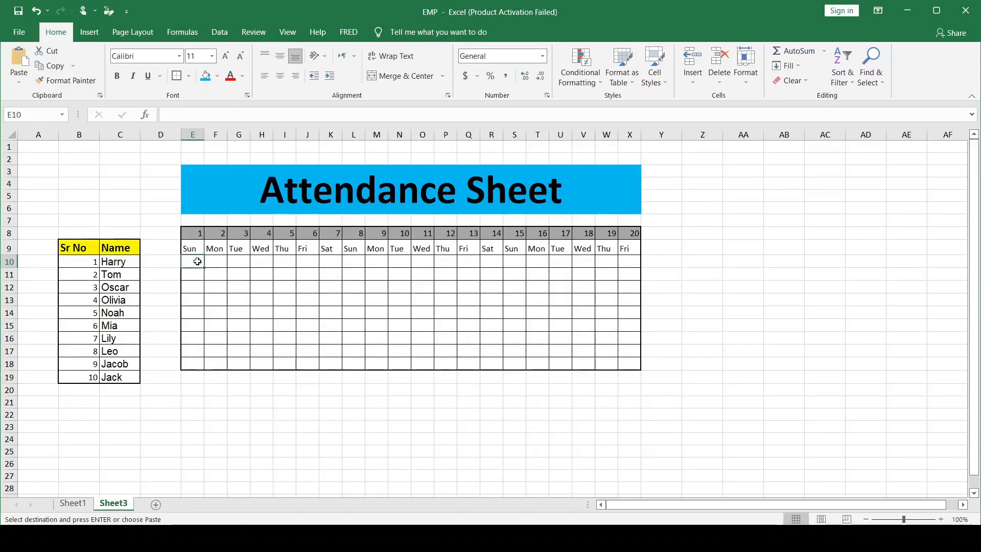
key(ctrl+v)
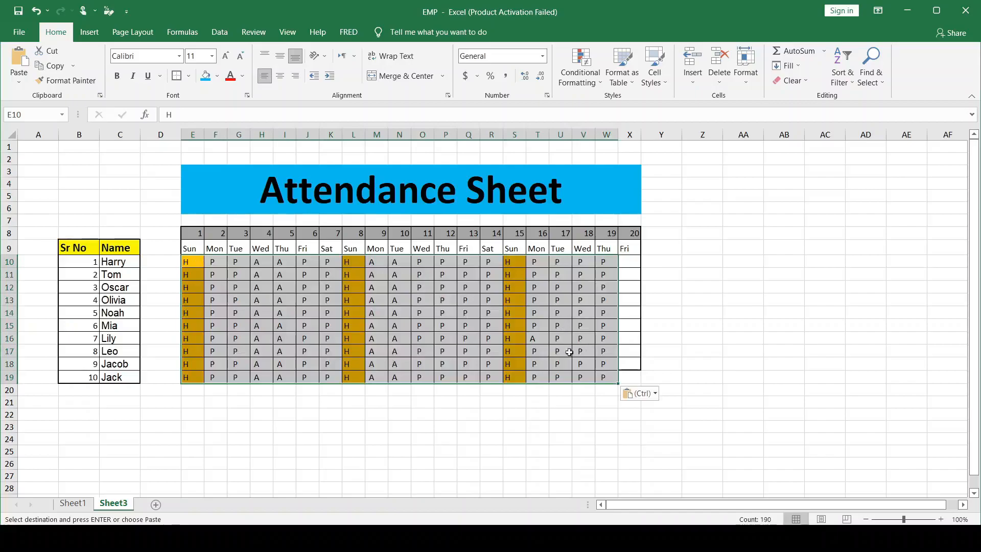
drag(557, 383, 572, 382)
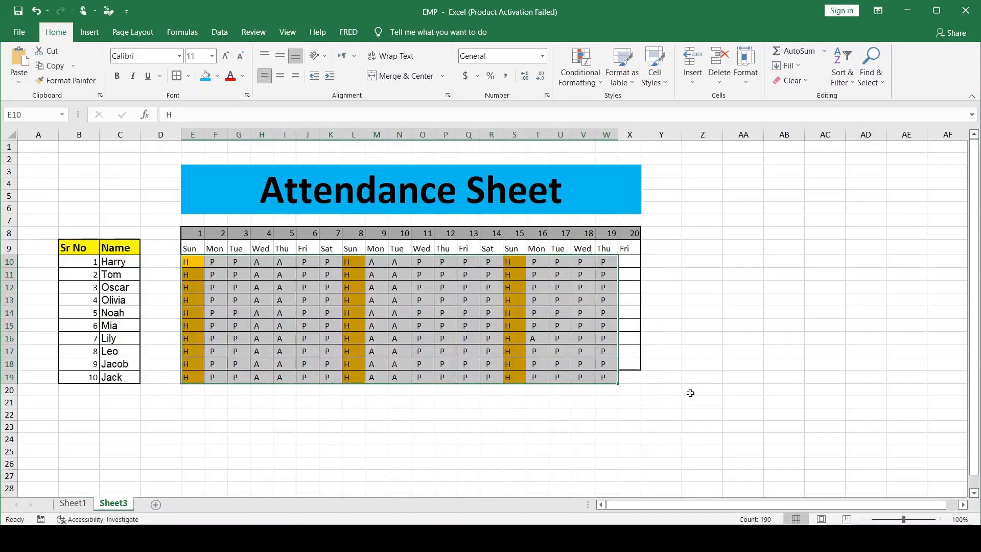
click(690, 393)
Enter "P" in X10 for day 20 and fill it down to X19
click(628, 261)
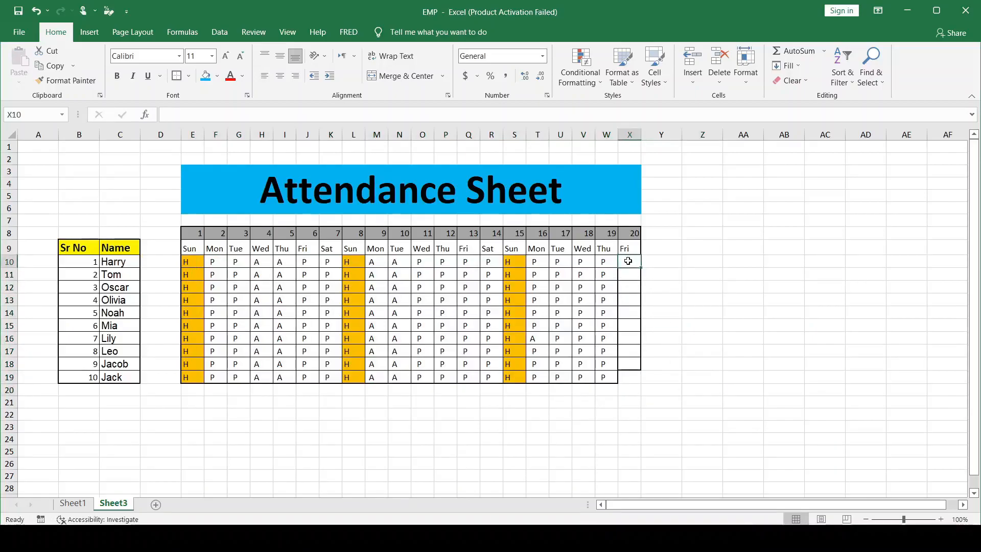
text(P)
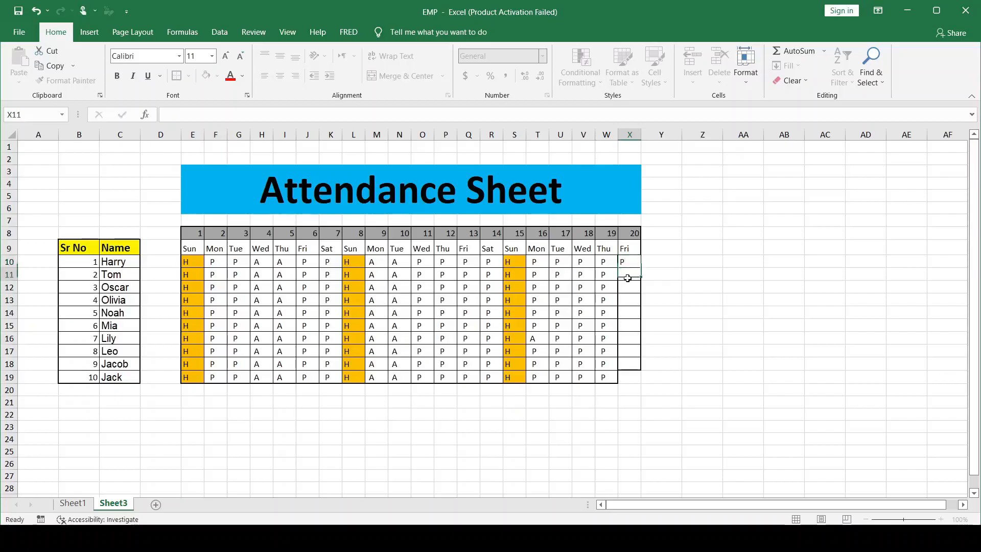
key(ctrl+Return)
drag(642, 268, 631, 379)
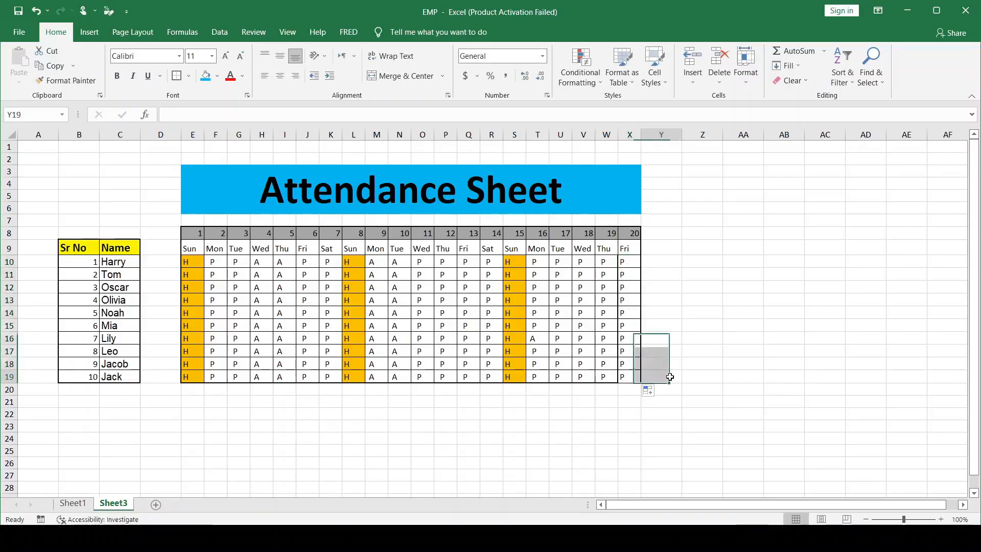
Apply all borders and a thick outside border to the filled attendance grid E8:X19
click(194, 235)
drag(194, 235, 639, 382)
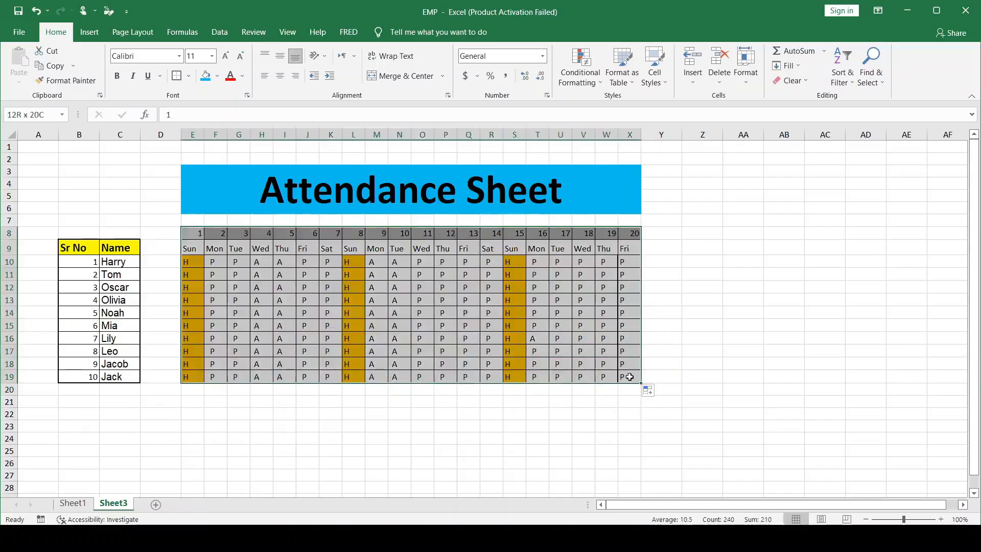
click(189, 75)
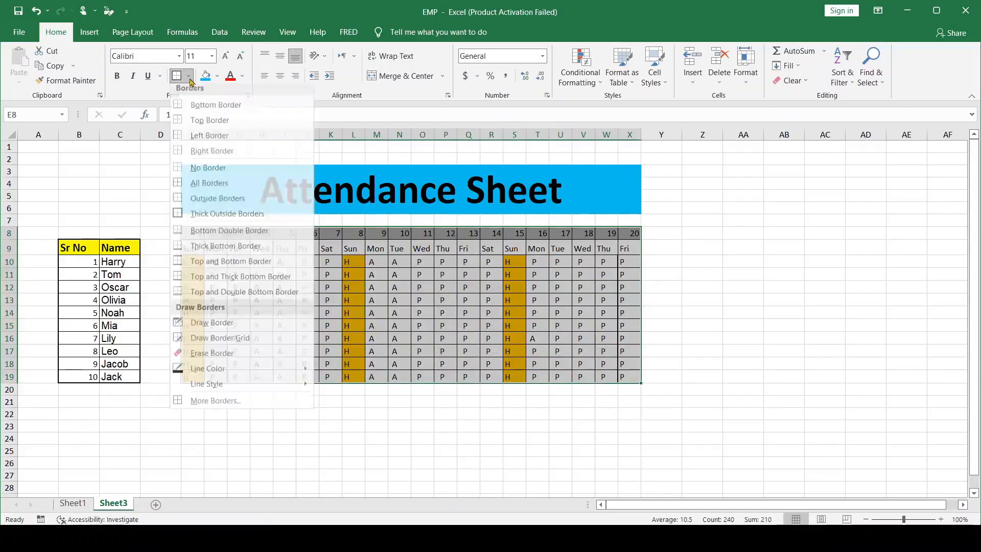
click(209, 187)
click(189, 76)
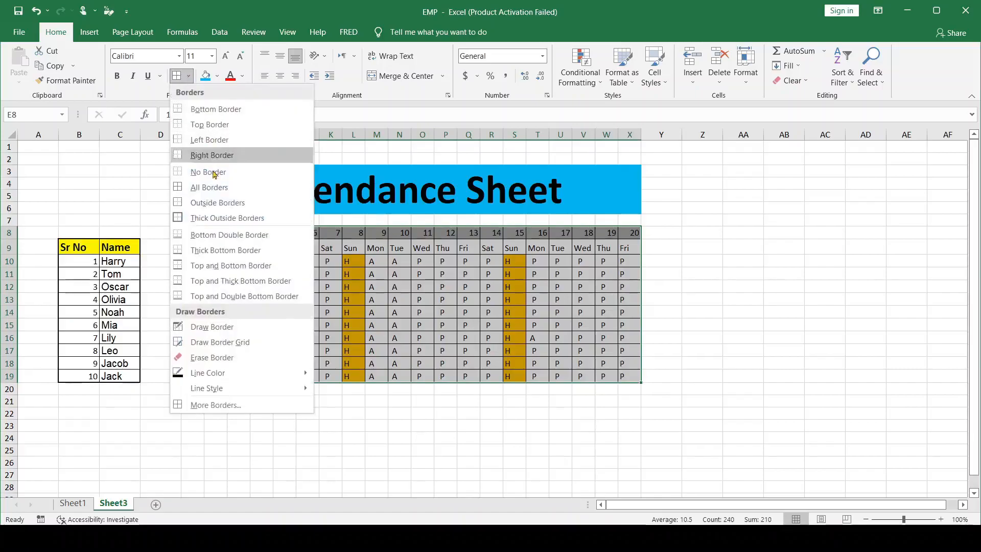
click(202, 218)
click(713, 339)
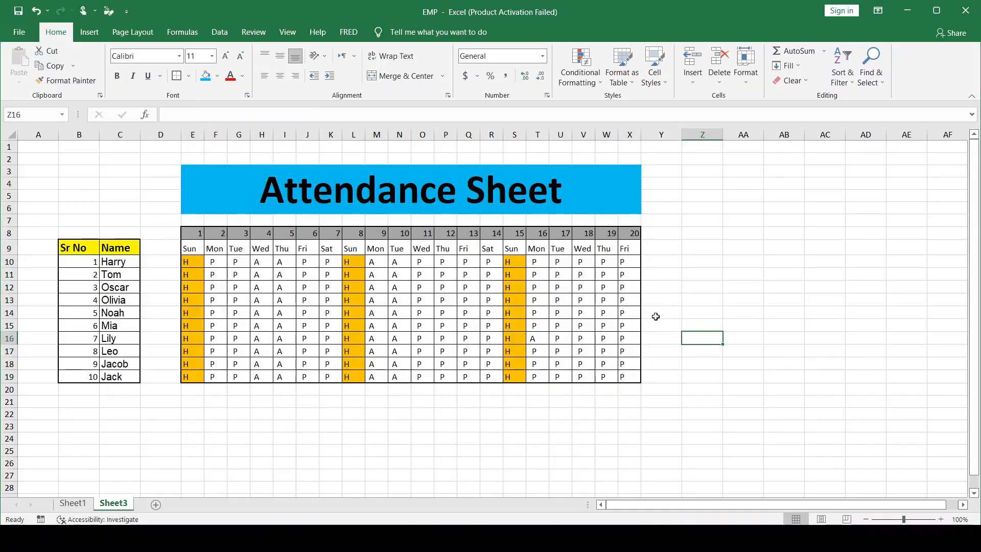
Fill the three "Sun" weekday cells E9, L9 and S9 with standard orange
click(193, 248)
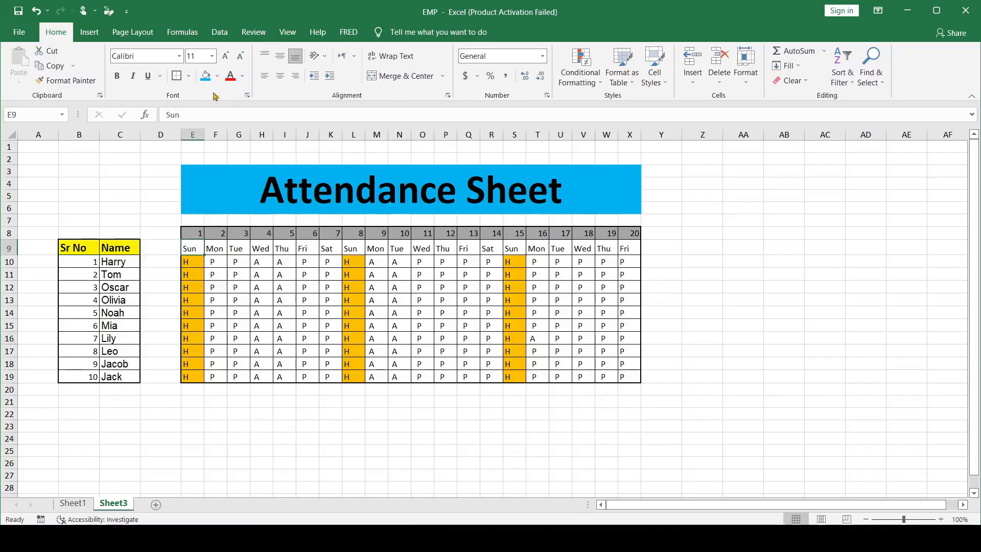
click(218, 75)
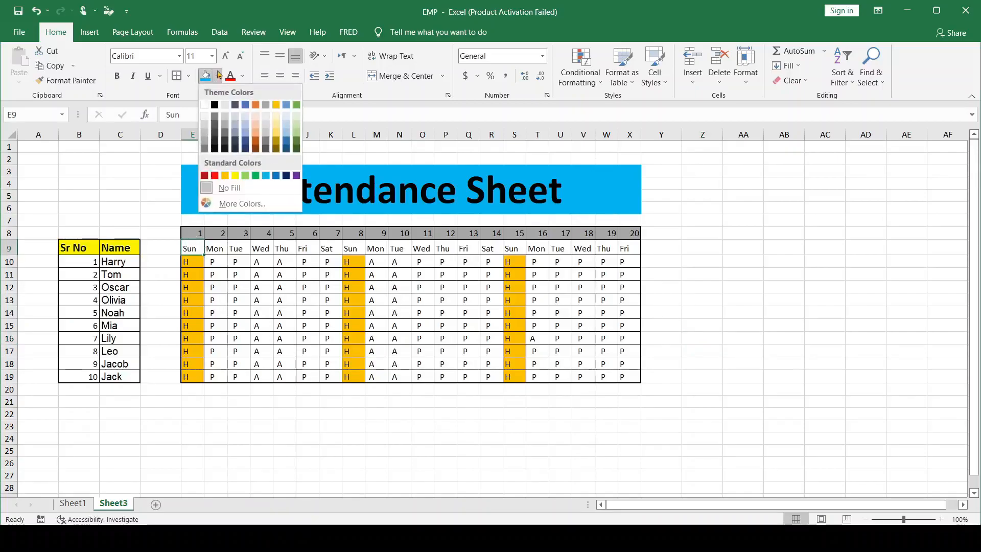
click(228, 174)
click(353, 259)
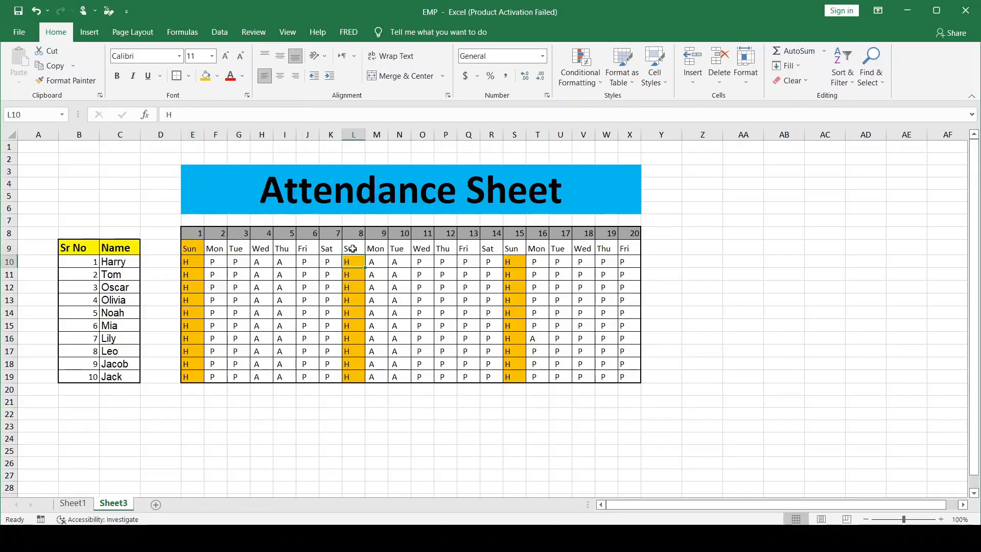
click(353, 250)
click(206, 75)
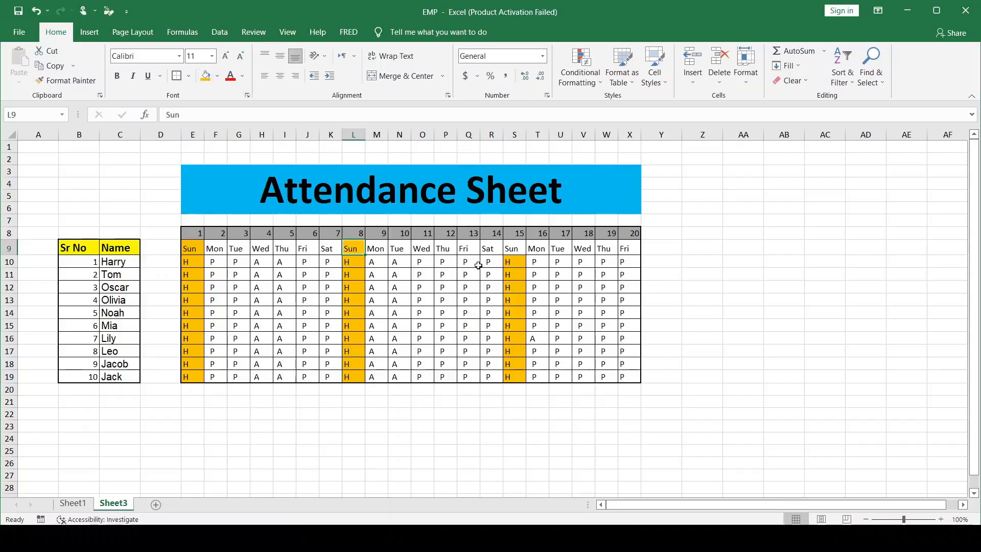
click(509, 249)
click(206, 76)
click(704, 247)
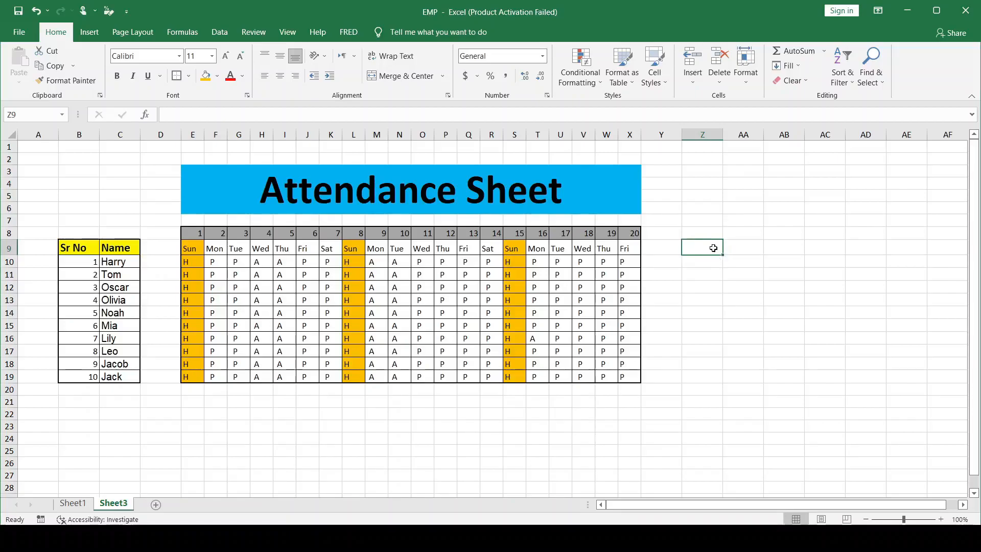
Enter the summary headers "Present", "Absent" and "Holidays" in Z9, AA9 and AB9
text(Pre)
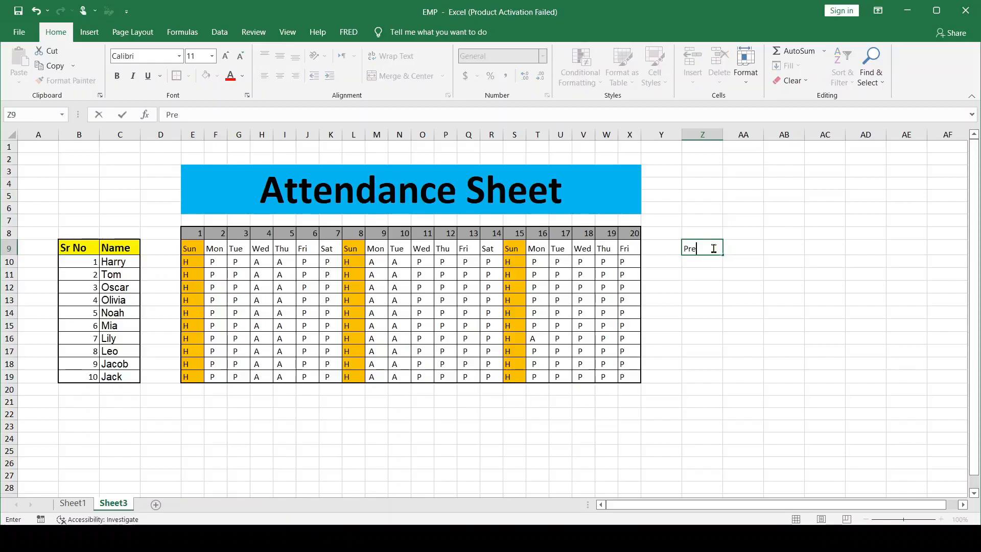
text(sent)
click(741, 248)
text(Abse)
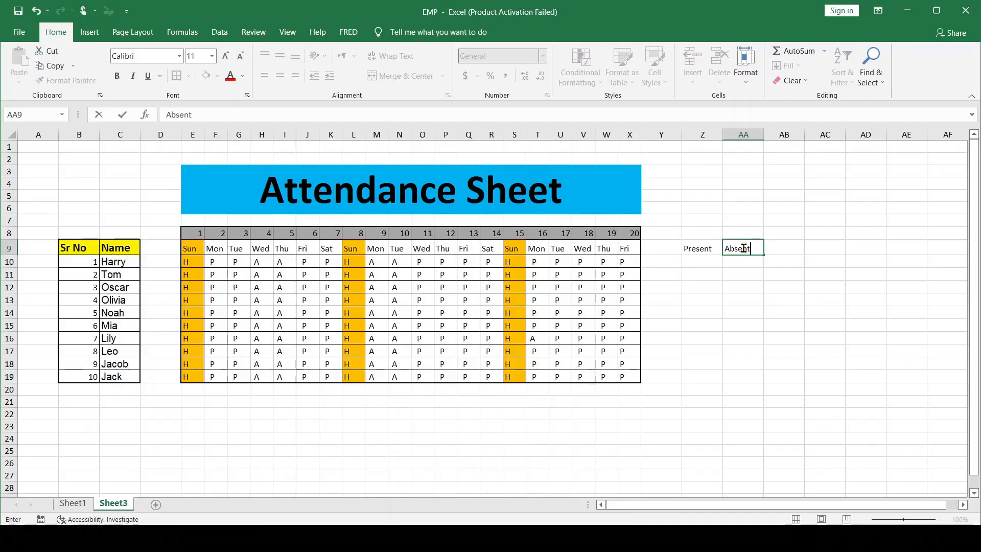
click(785, 248)
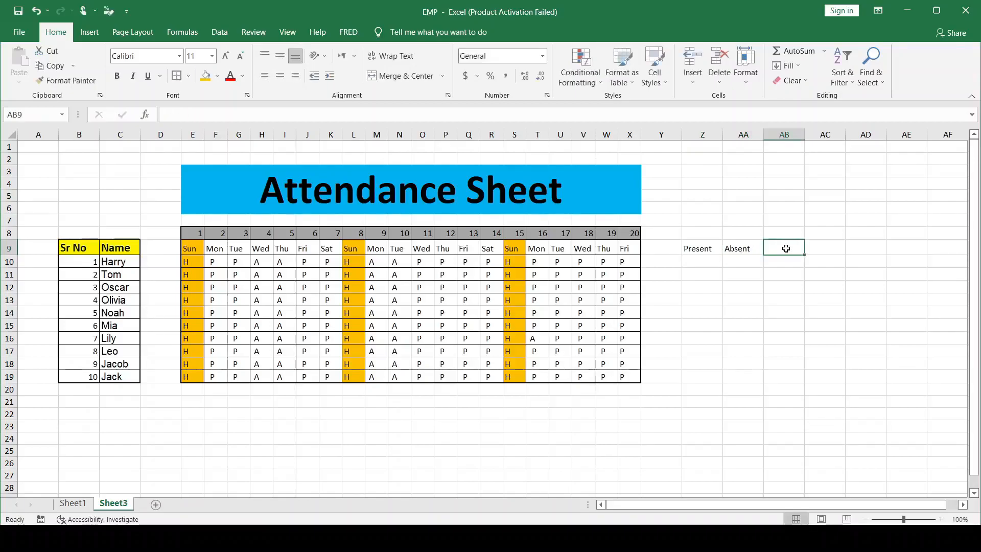
text(Holidays)
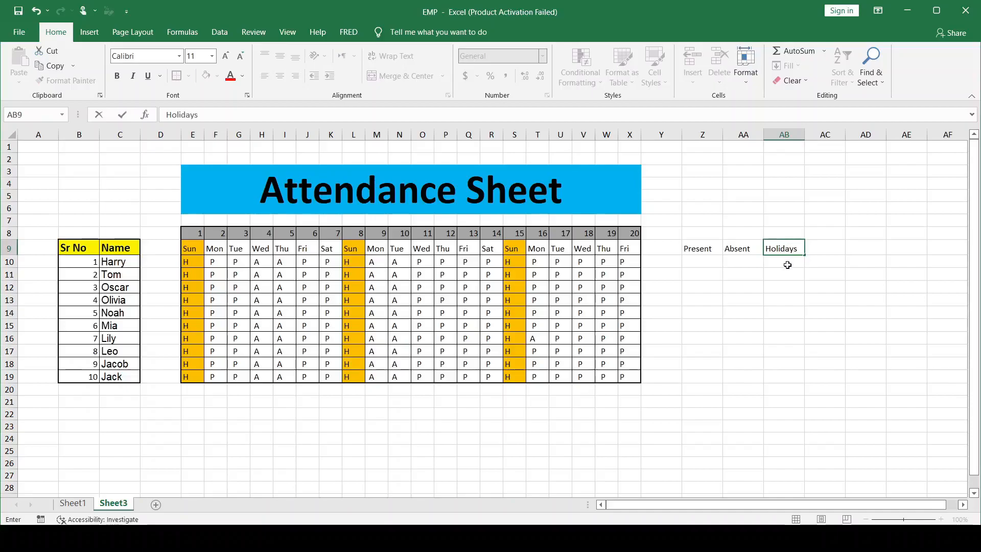
click(787, 264)
Make the summary headers Z9:AB9 bold and set their font size to 14
click(688, 244)
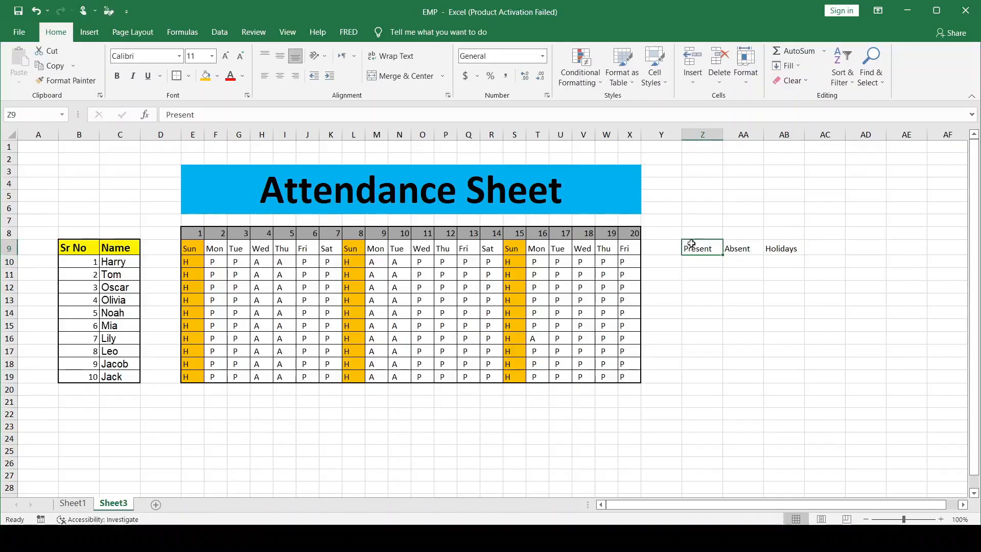
drag(717, 246, 789, 249)
click(117, 77)
click(225, 56)
click(226, 56)
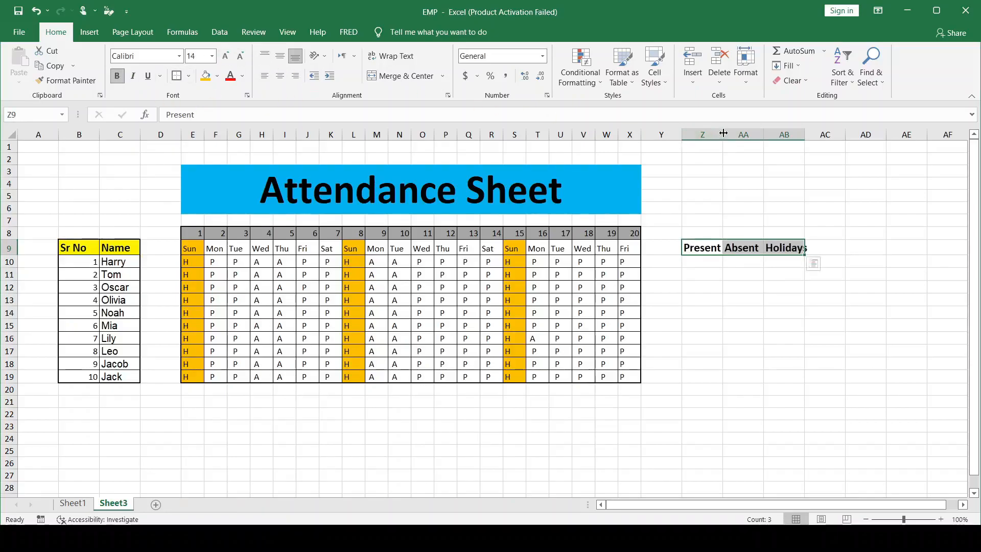
Widen columns Z to AB equally so the three summary headers fit in their cells
click(847, 193)
drag(697, 135, 784, 134)
drag(722, 134, 728, 135)
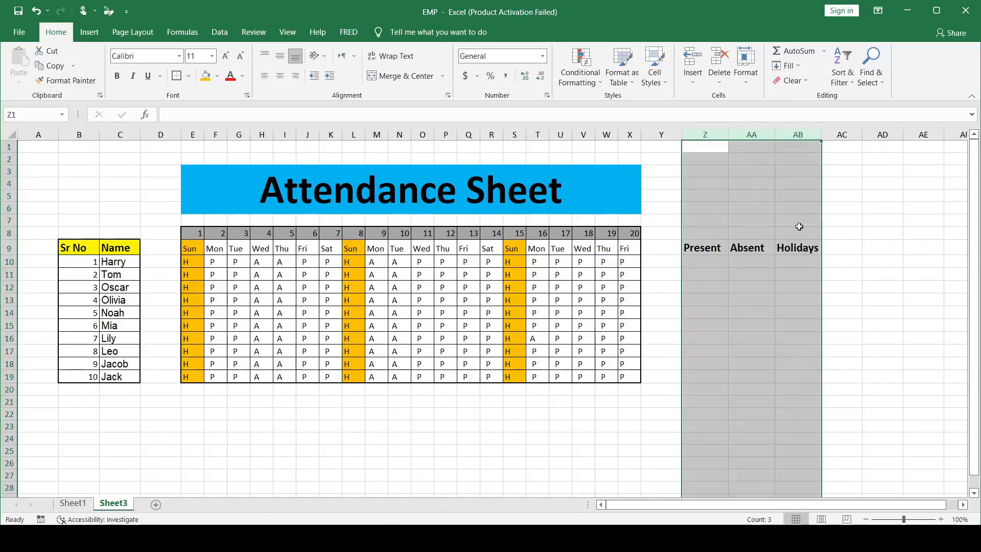
click(838, 250)
Fill the "Present" header with standard green, "Absent" with standard red and "Holidays" with standard light blue
click(704, 247)
double_click(703, 246)
click(744, 274)
click(706, 247)
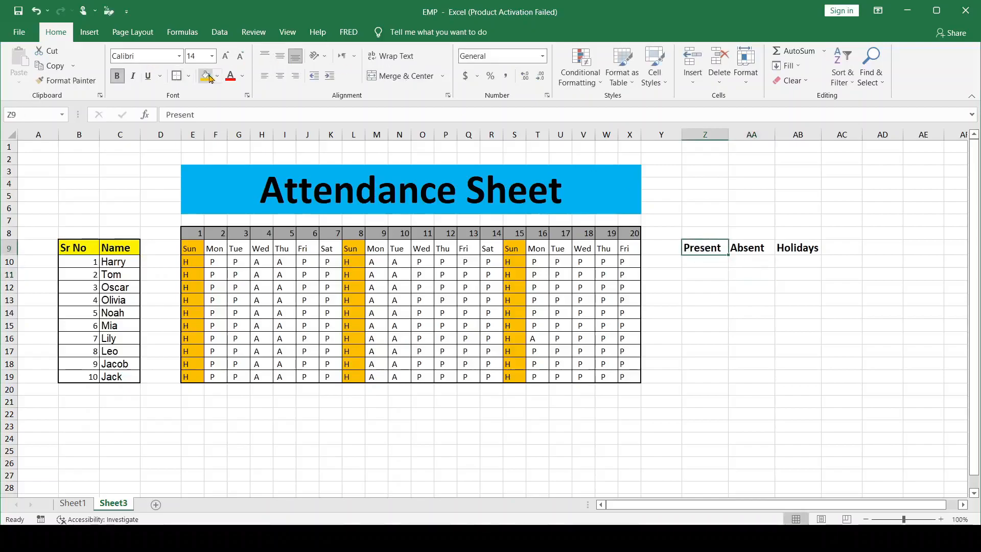
click(217, 75)
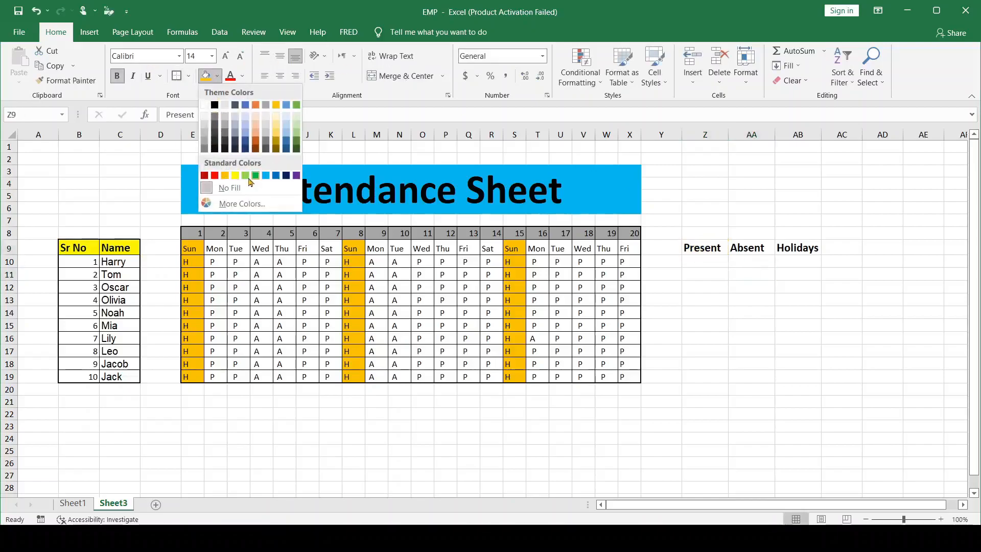
click(255, 175)
click(755, 250)
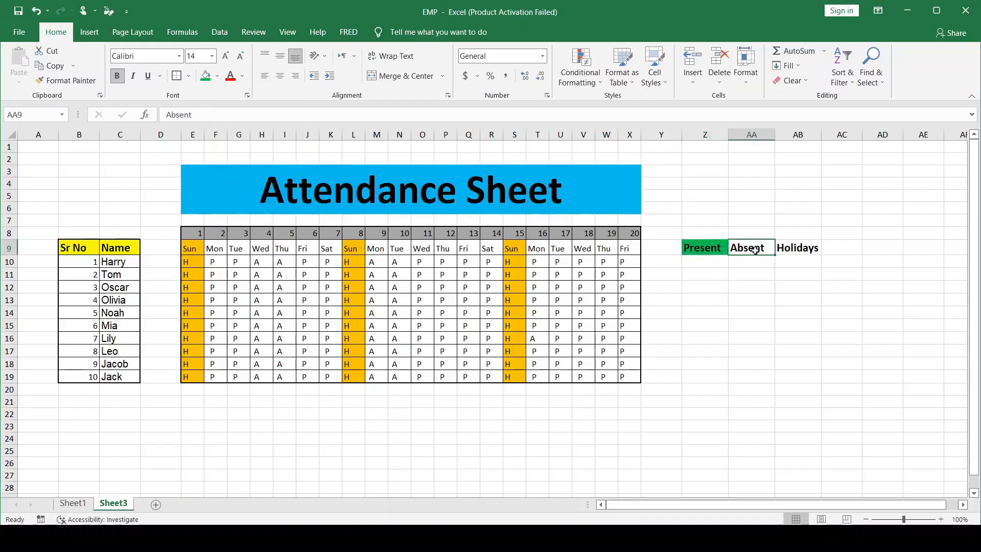
click(217, 75)
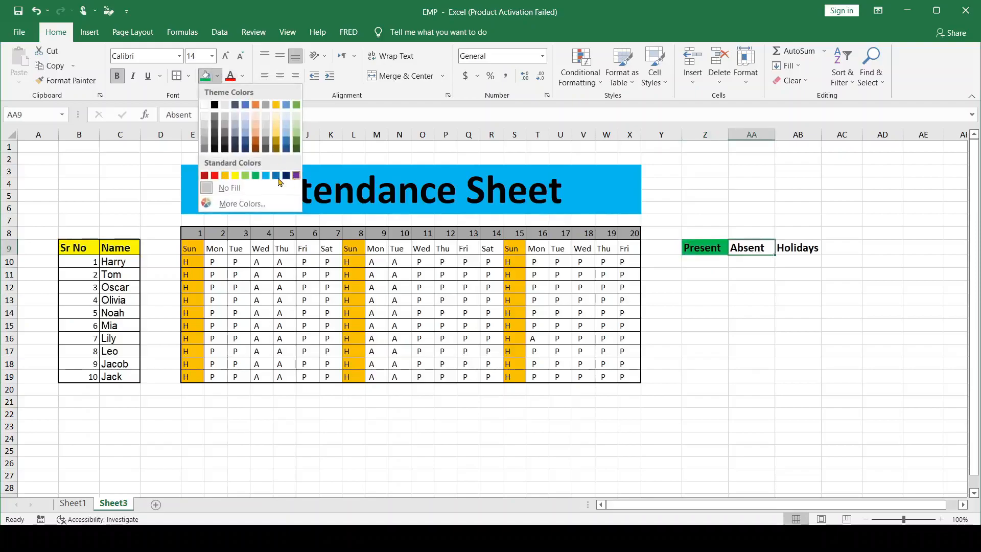
click(214, 175)
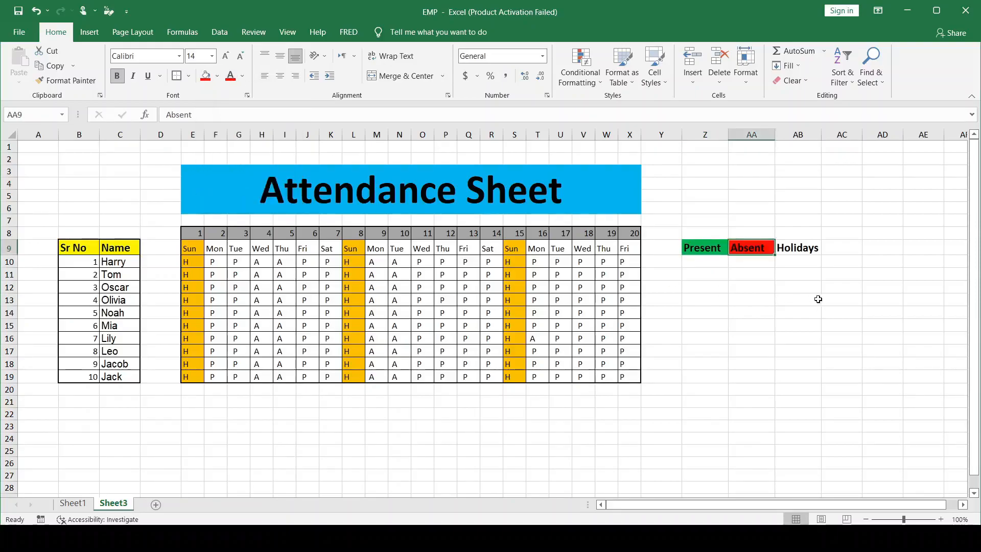
click(784, 249)
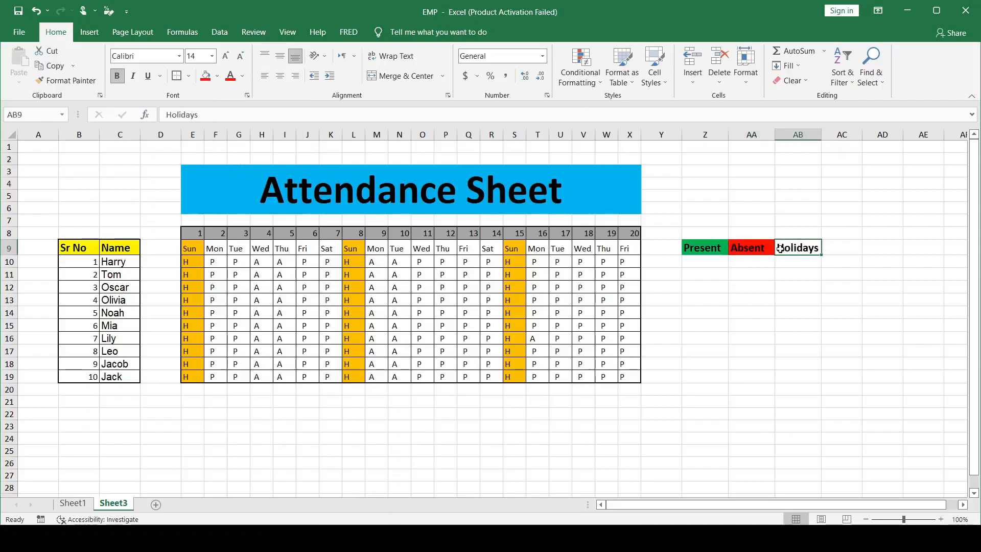
click(217, 75)
click(266, 176)
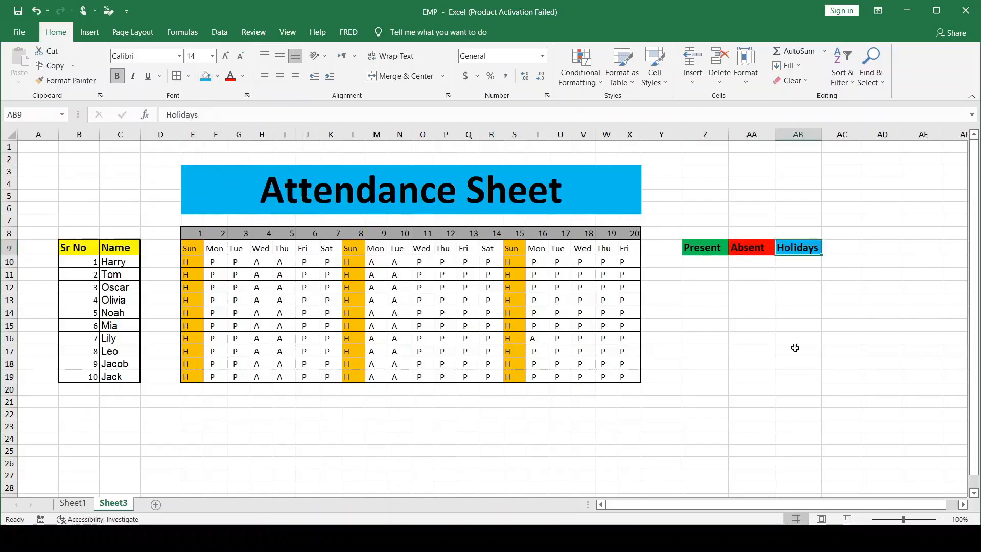
Apply all borders and a thick outside border to the summary table Z9:AB19
click(703, 261)
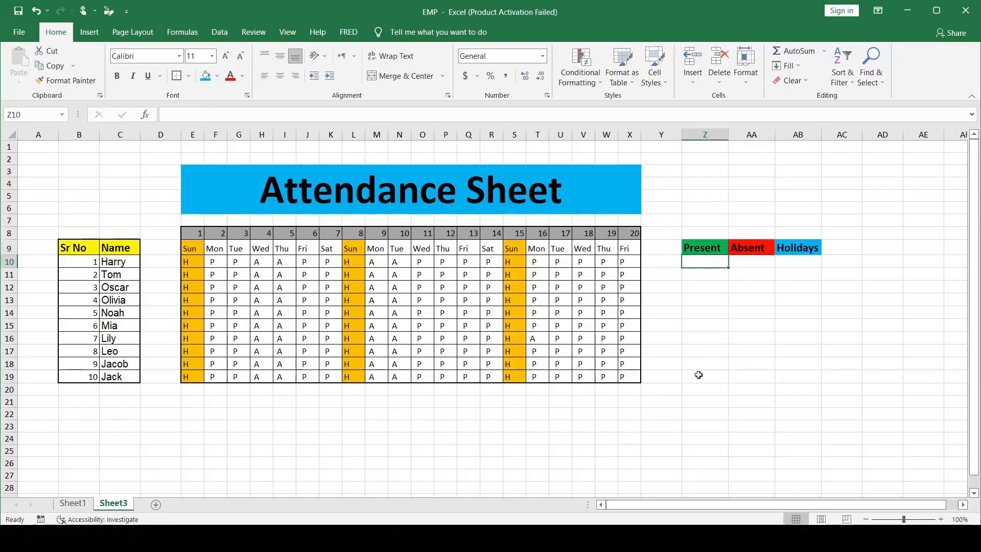
click(691, 245)
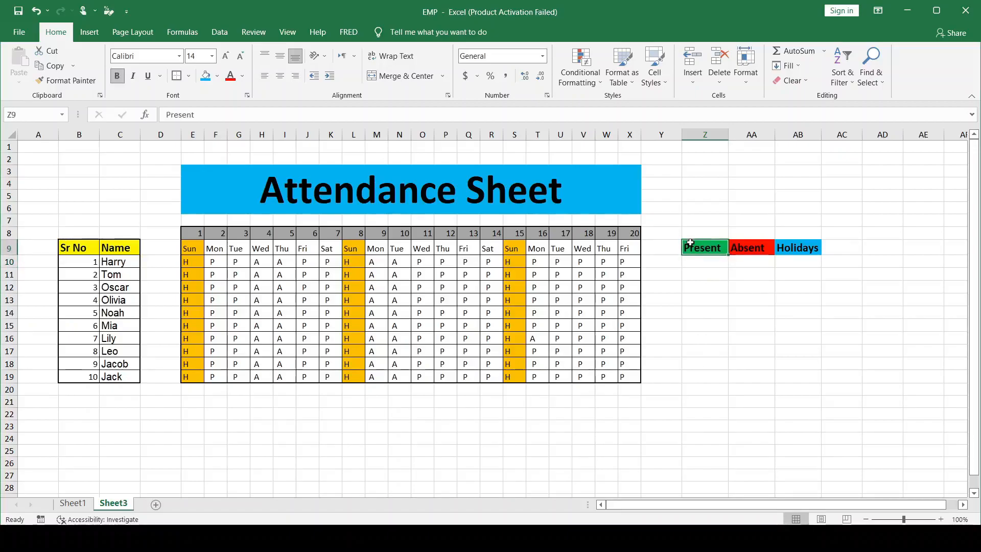
drag(687, 246, 806, 374)
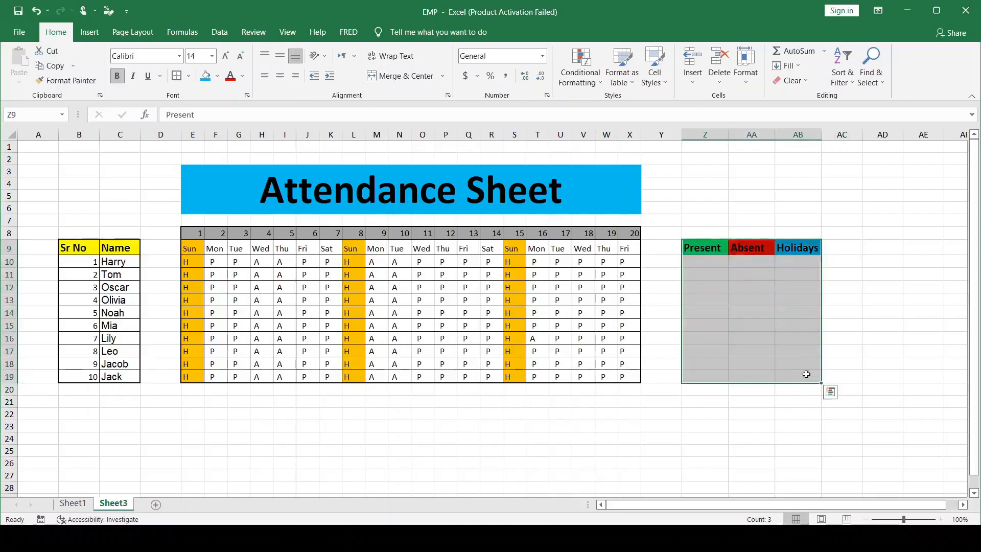
click(188, 76)
click(200, 187)
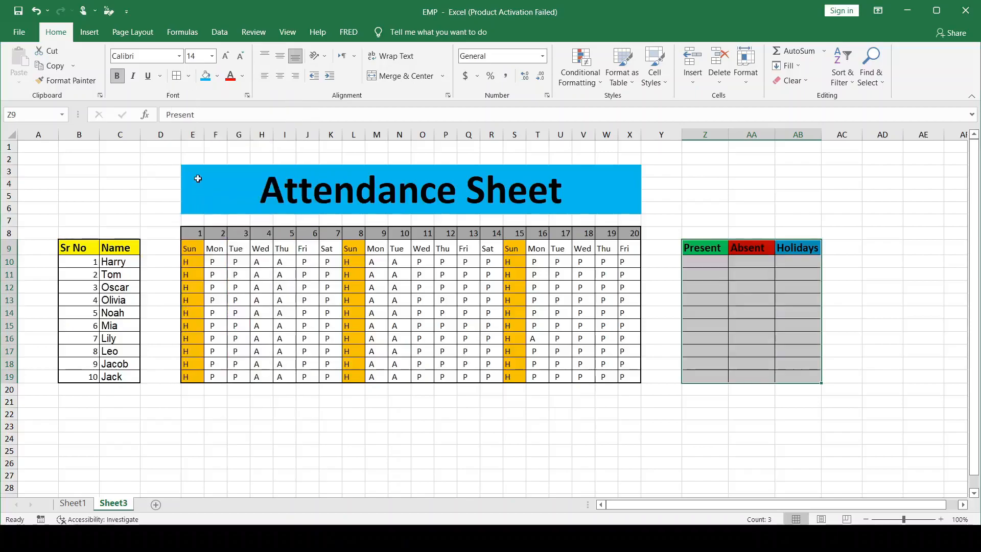
click(188, 77)
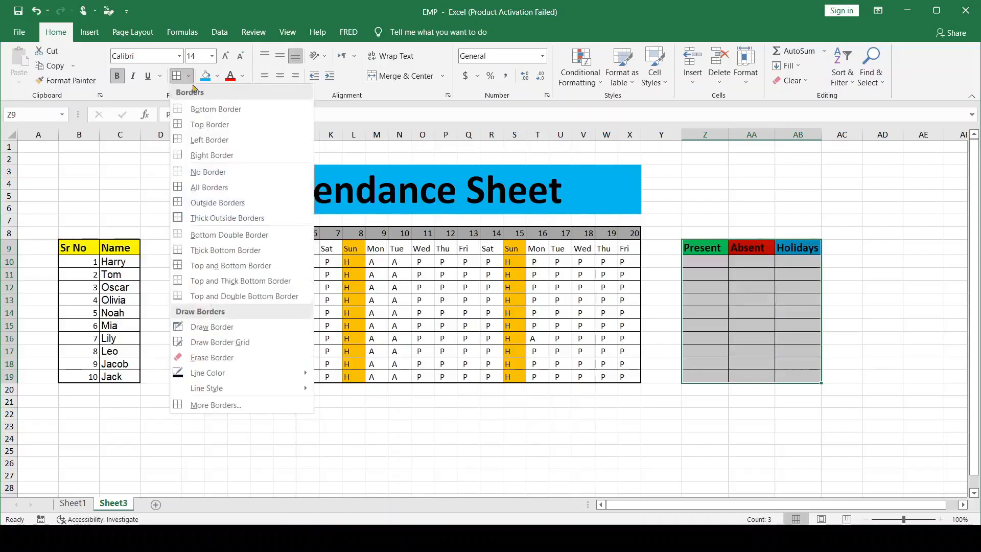
click(205, 217)
click(890, 294)
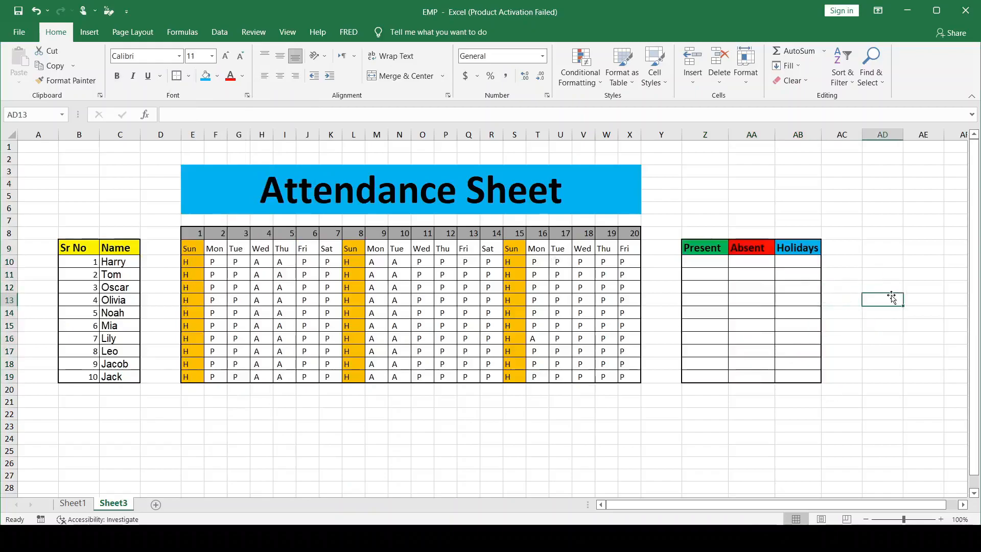
Enter the formula =COUNTIF(E10:X10,"P") in Z10 to count the first person's present days
click(696, 265)
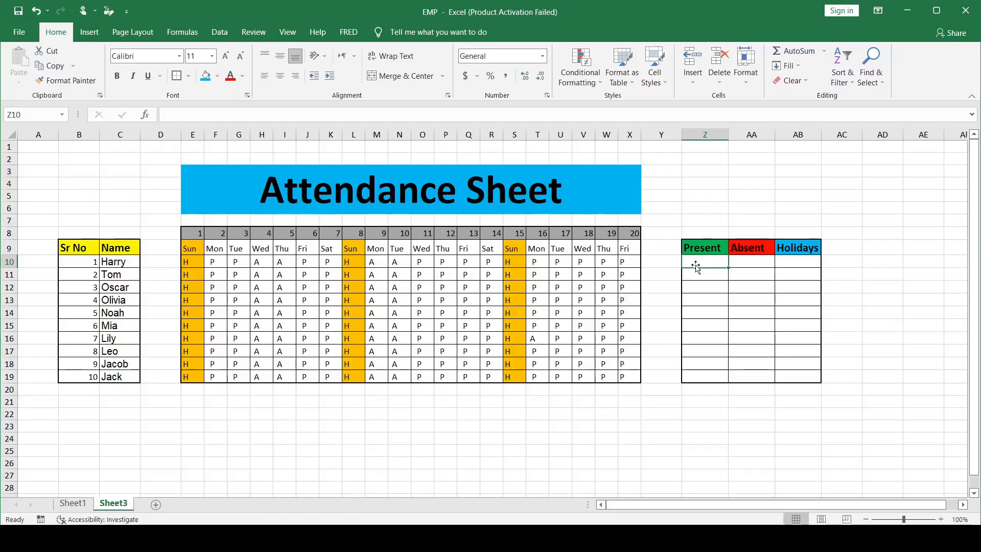
text(present)
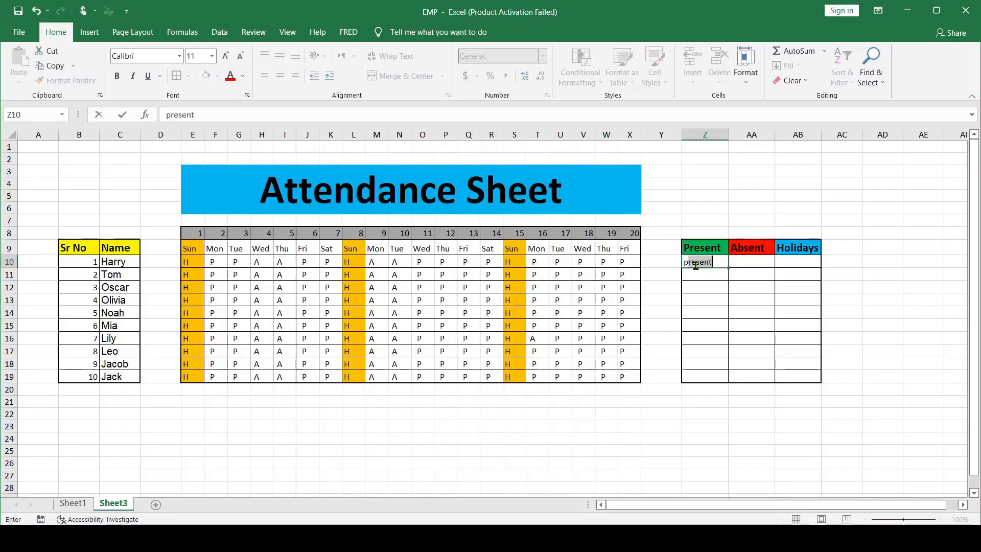
text(co=c)
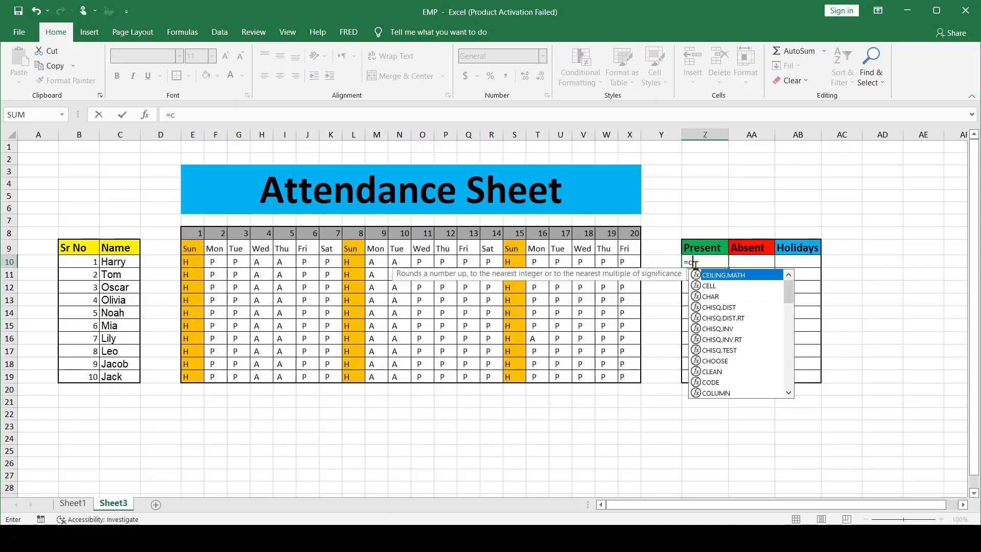
text(ount)
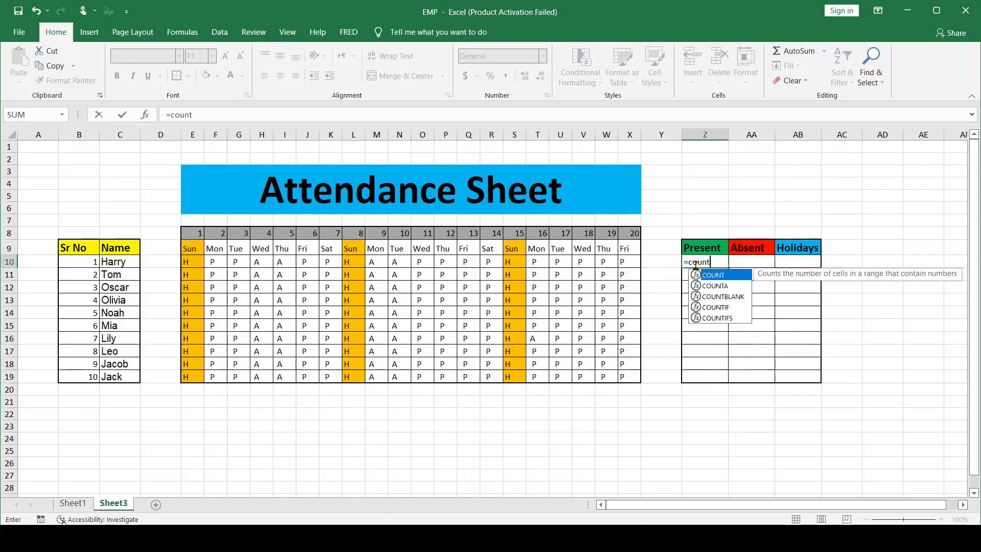
text(if)
key(Tab)
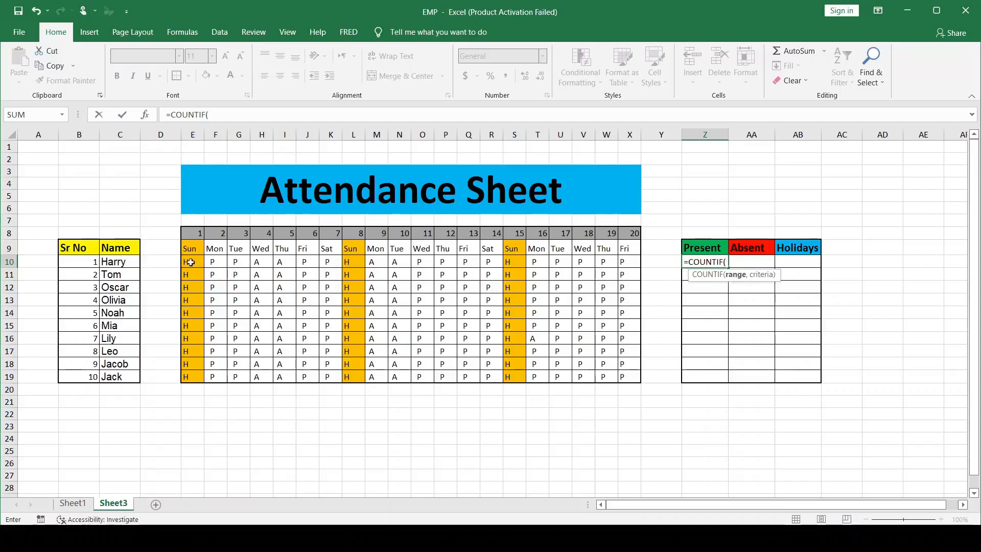
drag(190, 262, 629, 263)
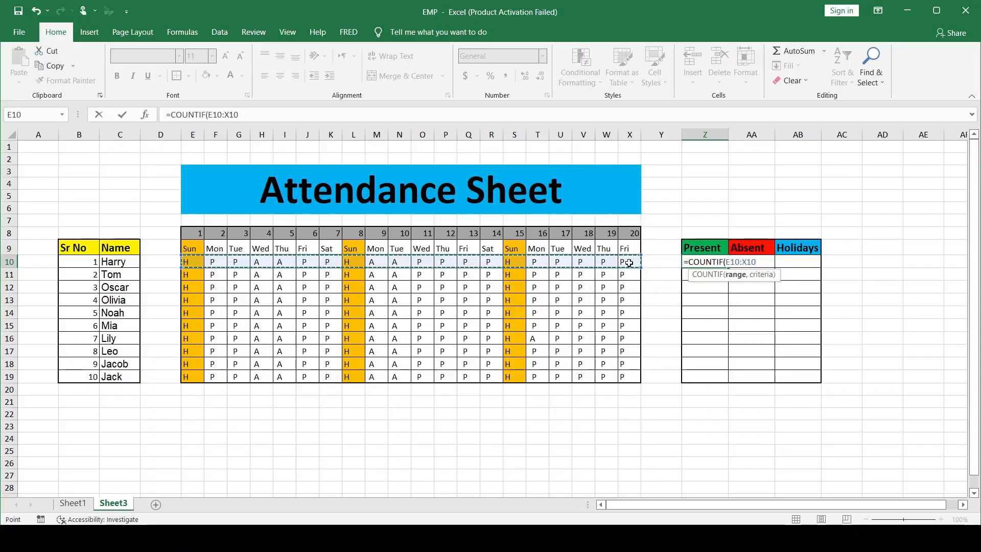
text(,)
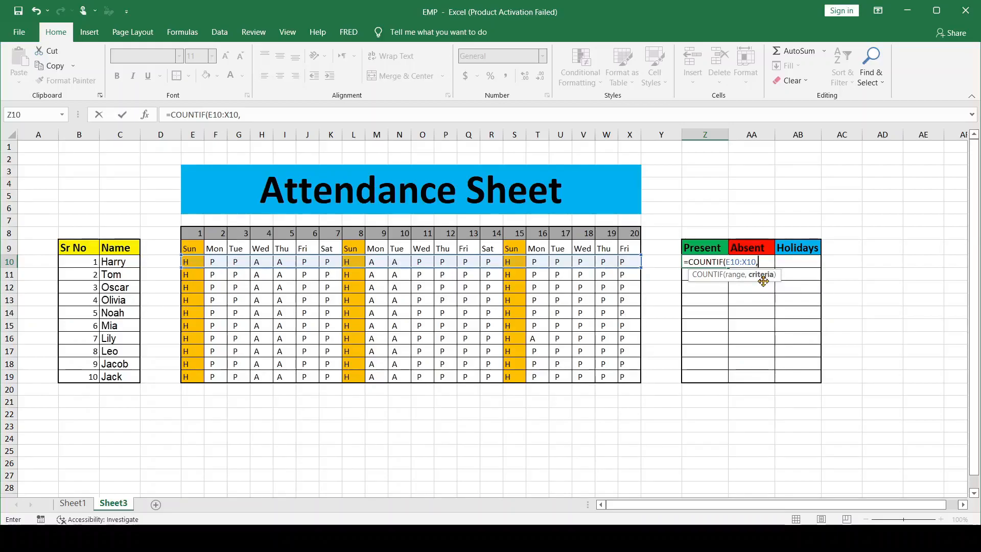
text(P"))
key(Return)
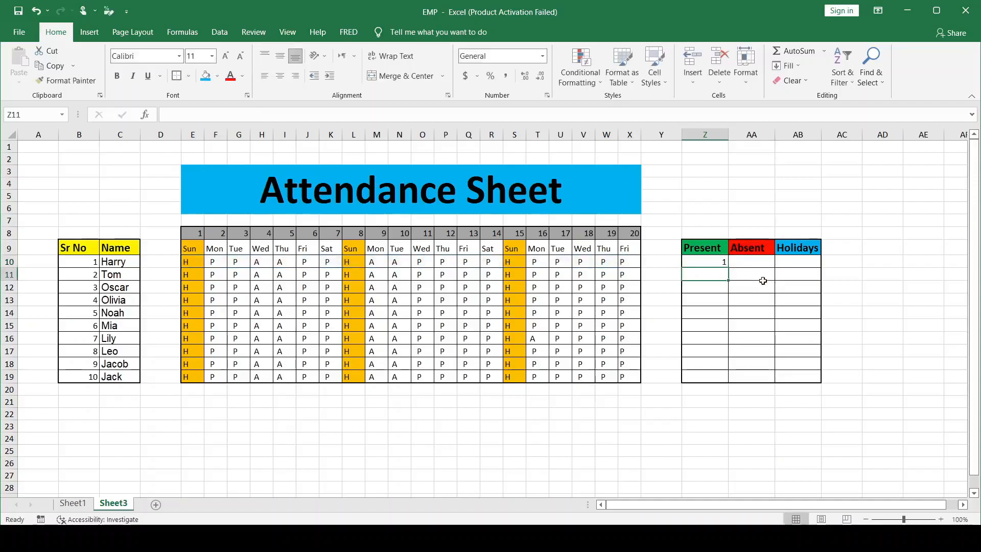
Try adding a leading space to the criterion in Z10, making the formula =COUNTIF(E10:X10," P")
click(710, 263)
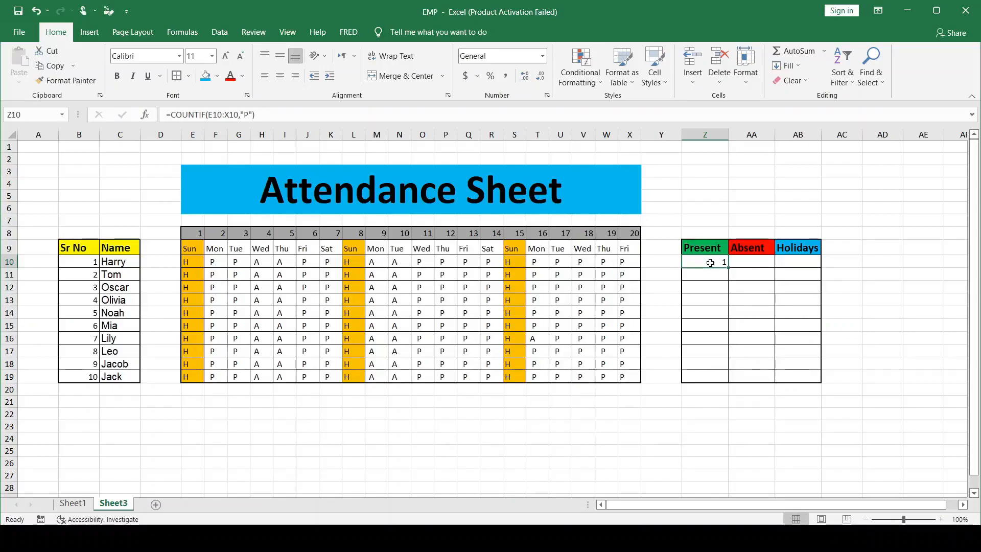
double_click(709, 263)
click(763, 263)
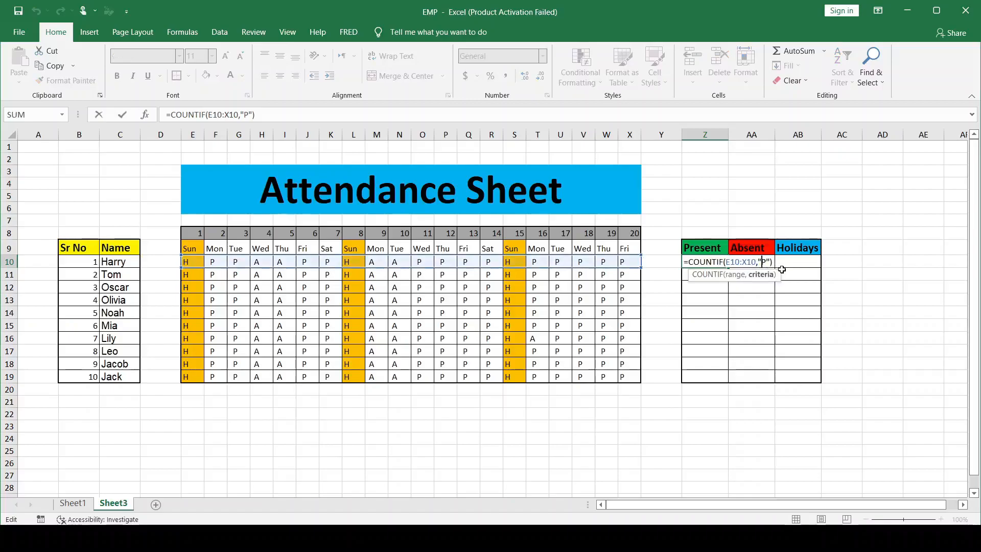
key(Return)
Remove the leading space from the criterion in Z10's COUNTIF formula so it matches "P" again
click(708, 255)
click(715, 263)
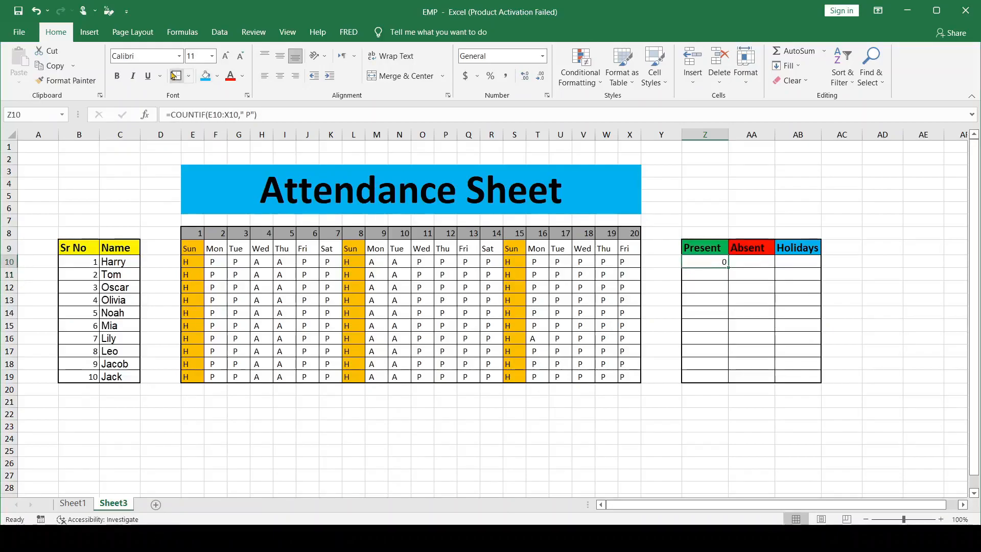
click(245, 113)
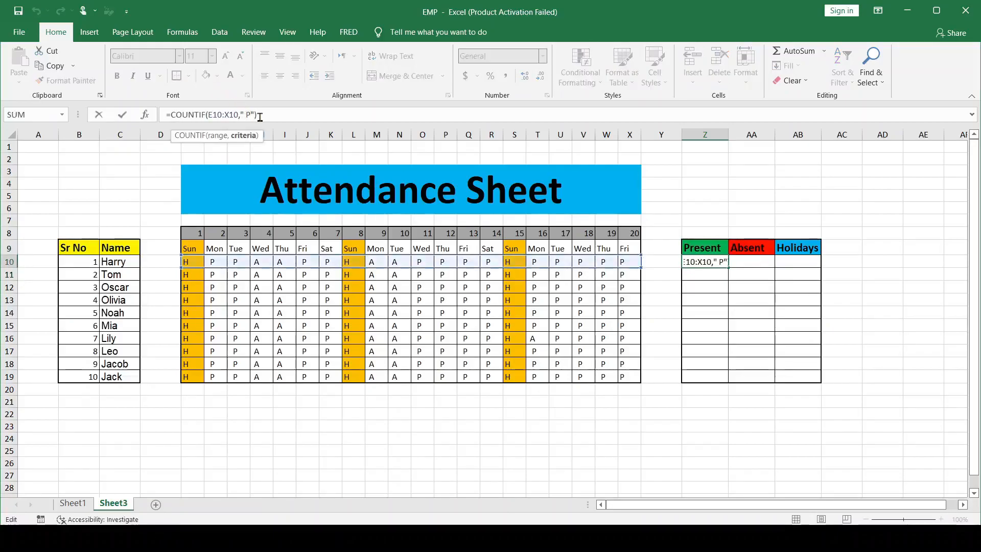
key(BackSpace)
key(BackSpace)
text(")
key(Return)
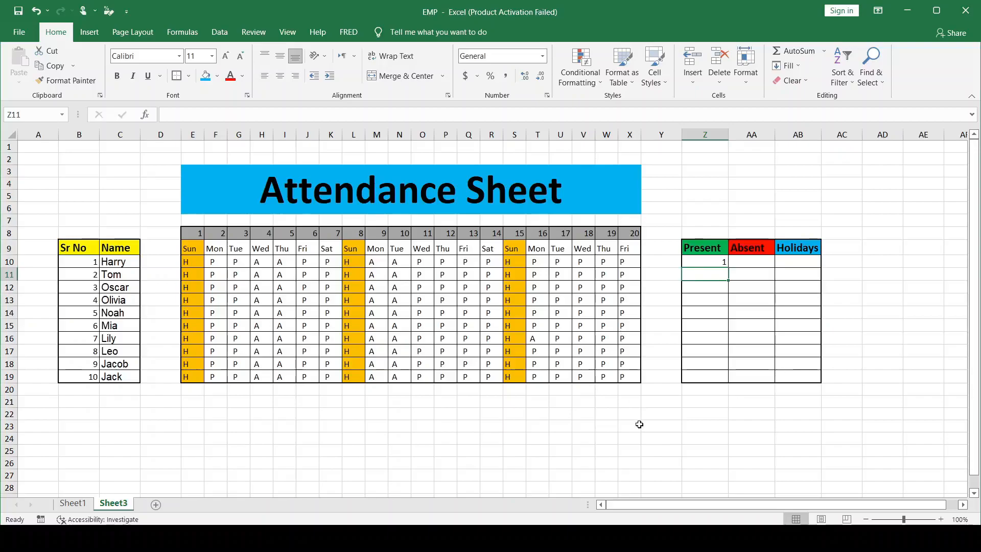
Inspect the entries in X10 and W10 for leading spaces before the letter P
click(627, 262)
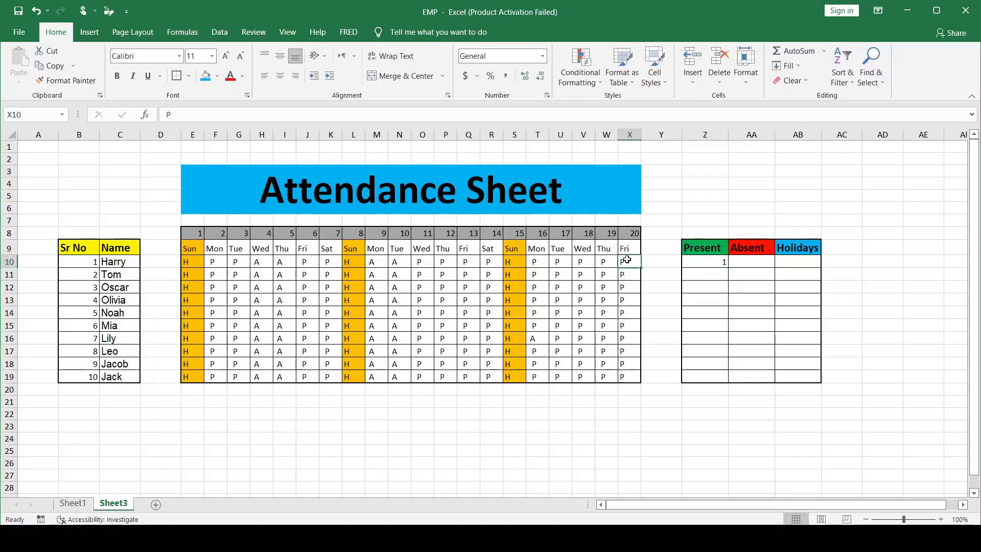
double_click(622, 262)
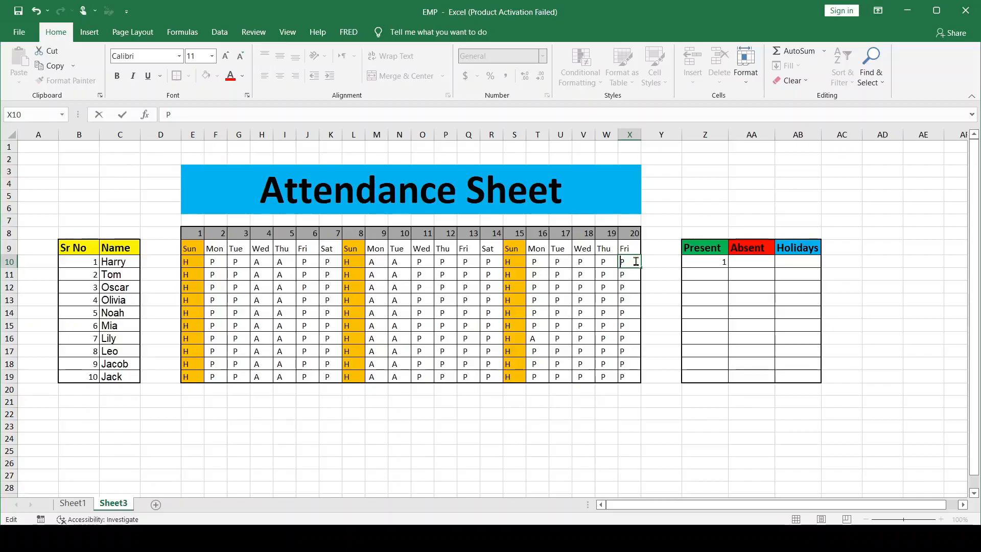
click(615, 264)
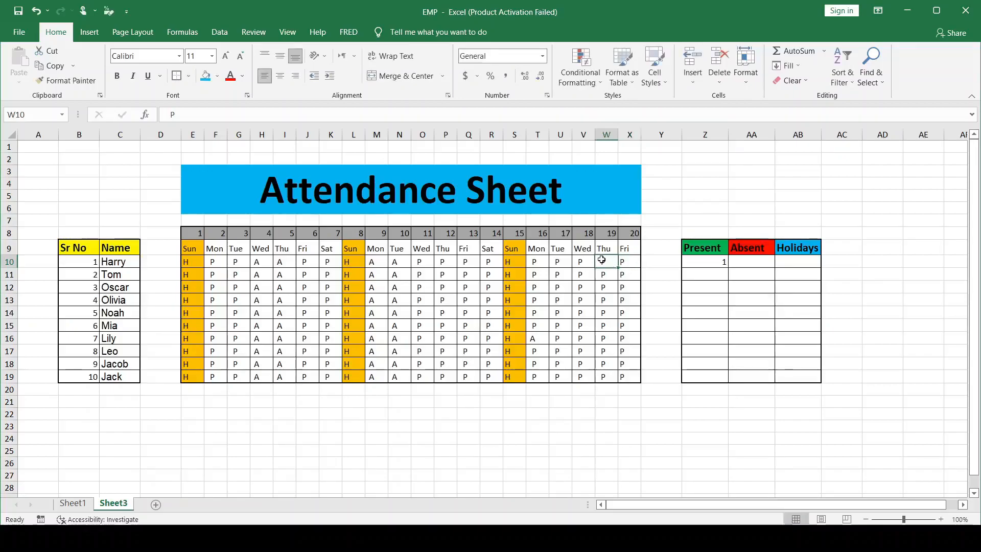
double_click(602, 260)
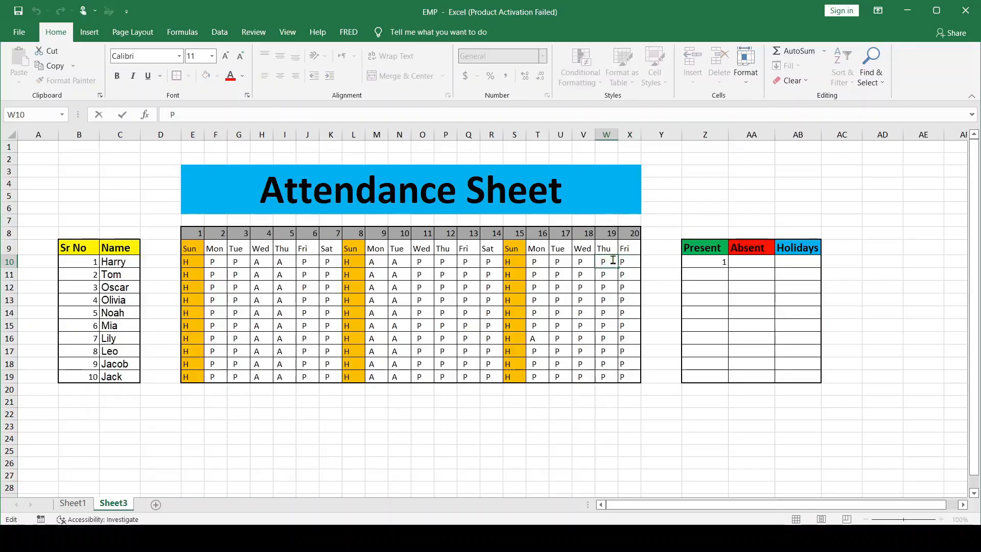
key(BackSpace)
key(BackSpace)
click(628, 261)
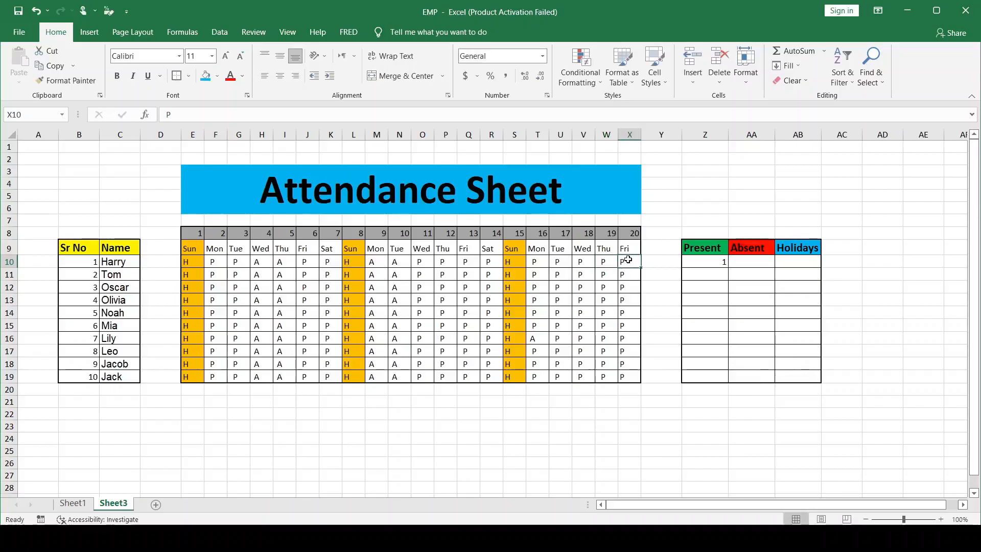
Copy the P entry from W10 into X10 and fill it down through X19
click(606, 261)
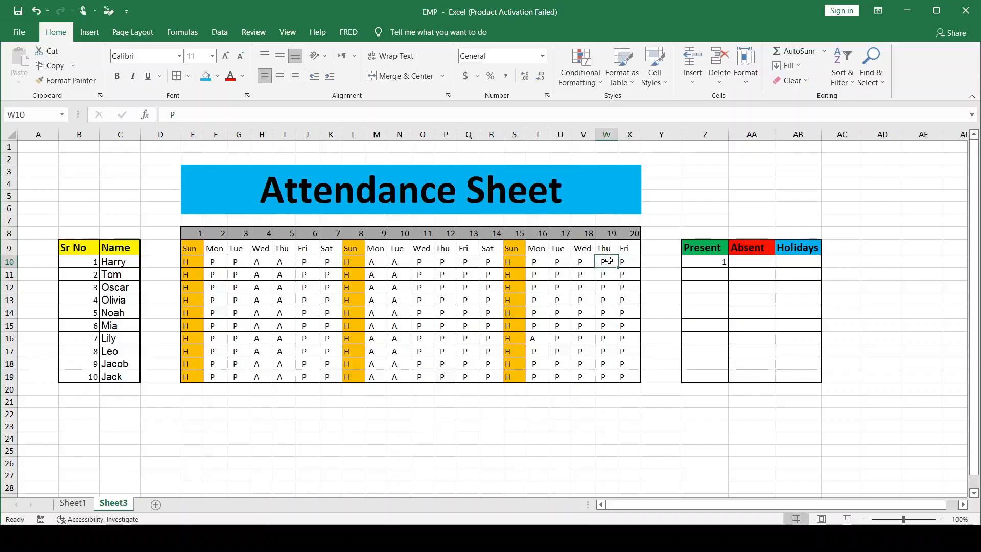
key(ctrl+c)
click(629, 261)
key(ctrl+v)
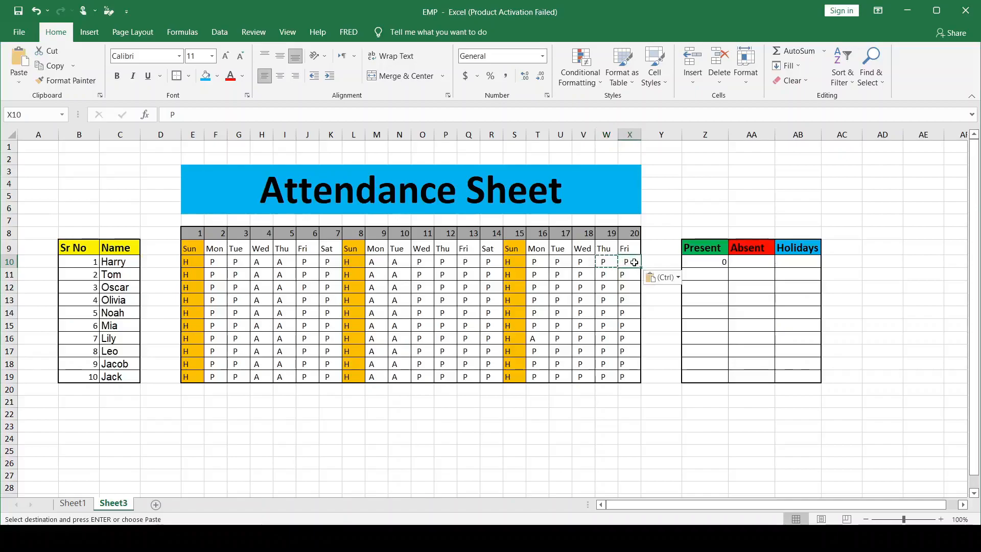
key(Escape)
drag(641, 269, 645, 381)
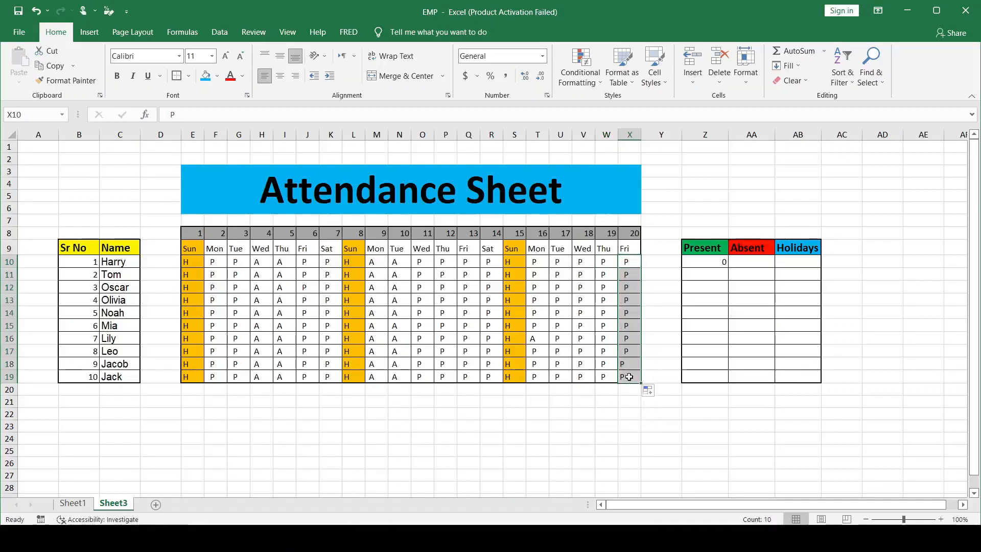
click(654, 319)
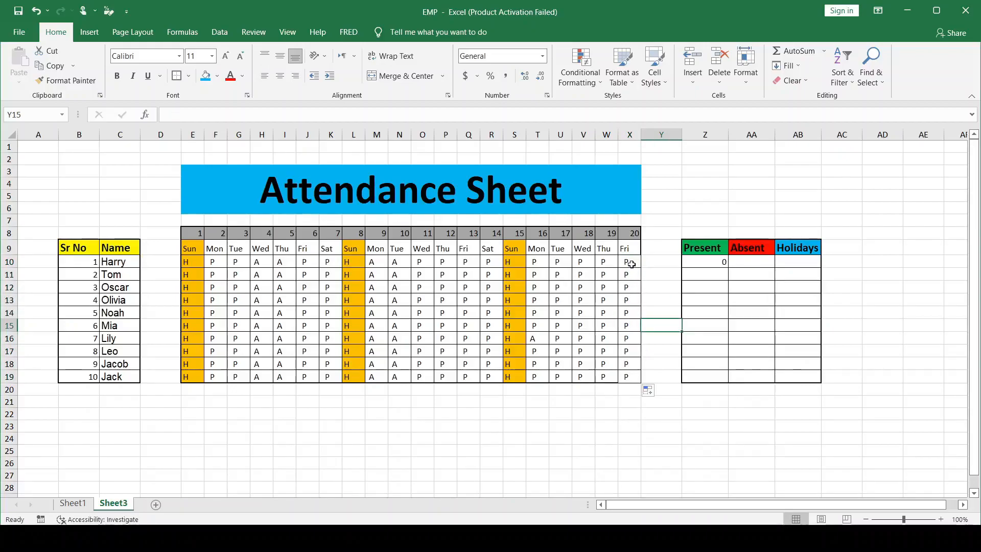
Edit the formula in Z10 to =COUNTIF(E10:X10," P"), with two spaces before the P
click(707, 266)
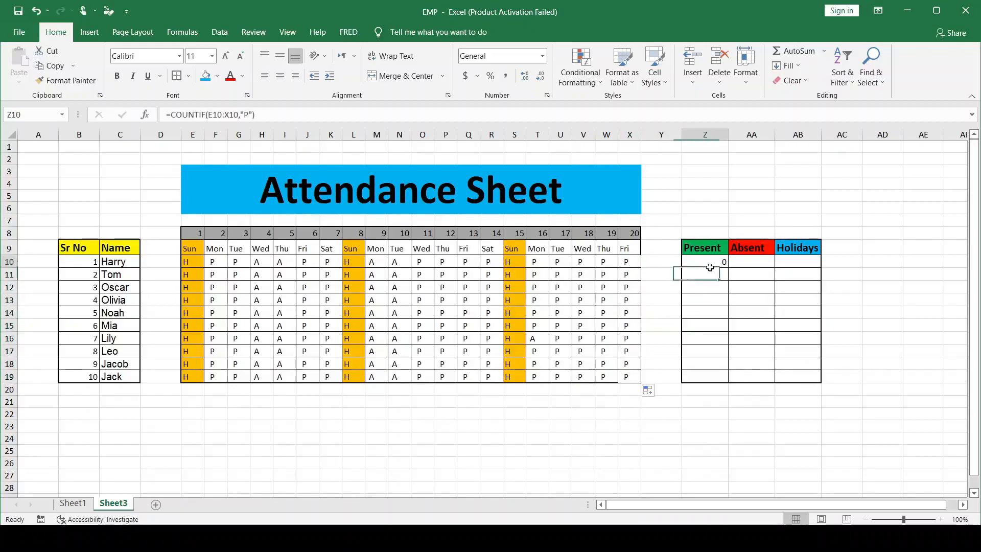
click(244, 114)
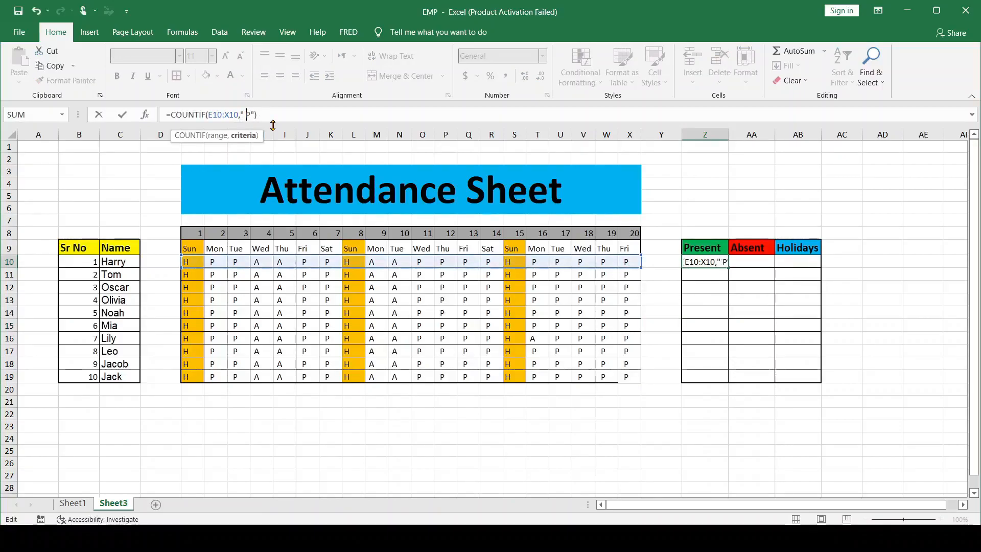
key(Return)
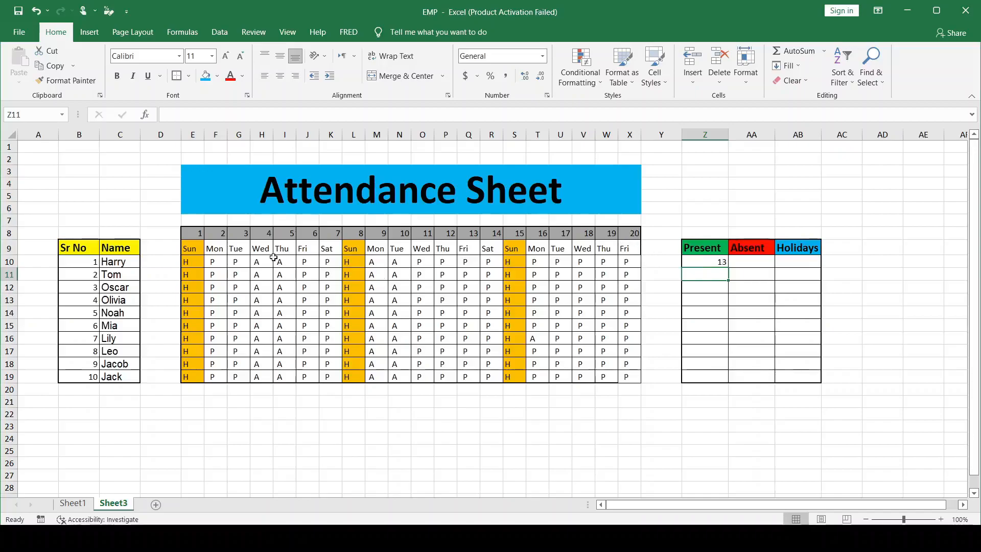
Reapply the thick outside border to the attendance grid E8:X19
drag(194, 232, 629, 376)
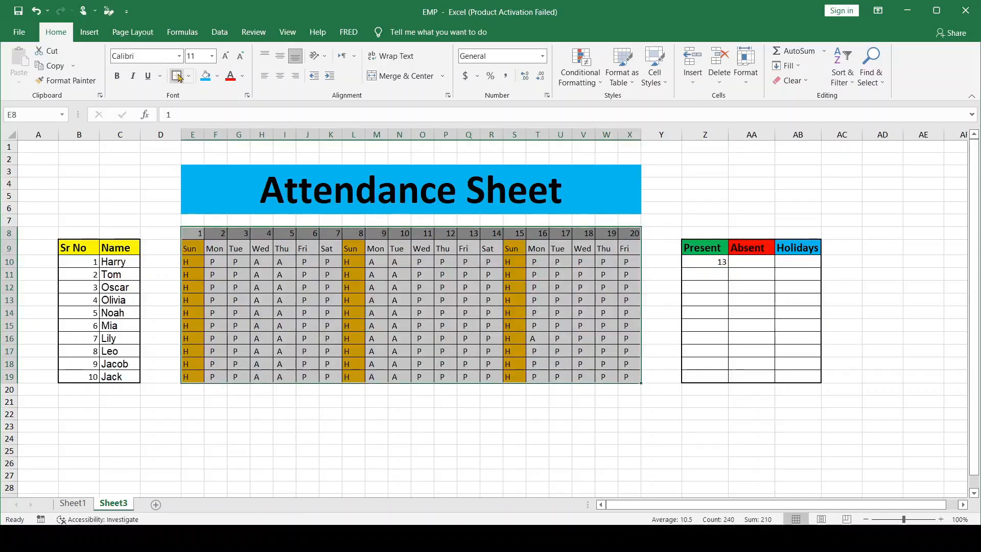
click(176, 79)
click(665, 222)
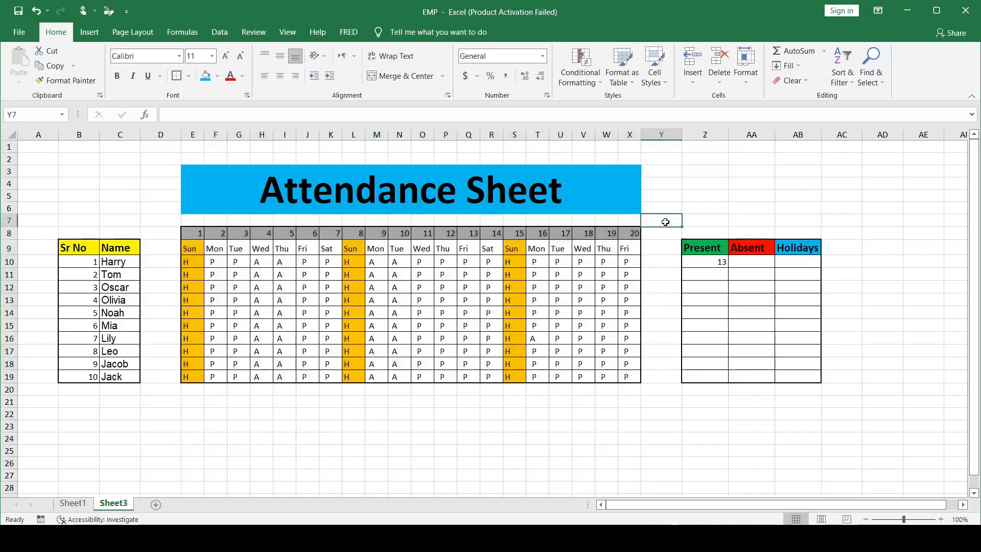
Enter =COUNTIF(E10:X10," A") in AA10, with two spaces before the A, to count the first person's absent days
click(761, 265)
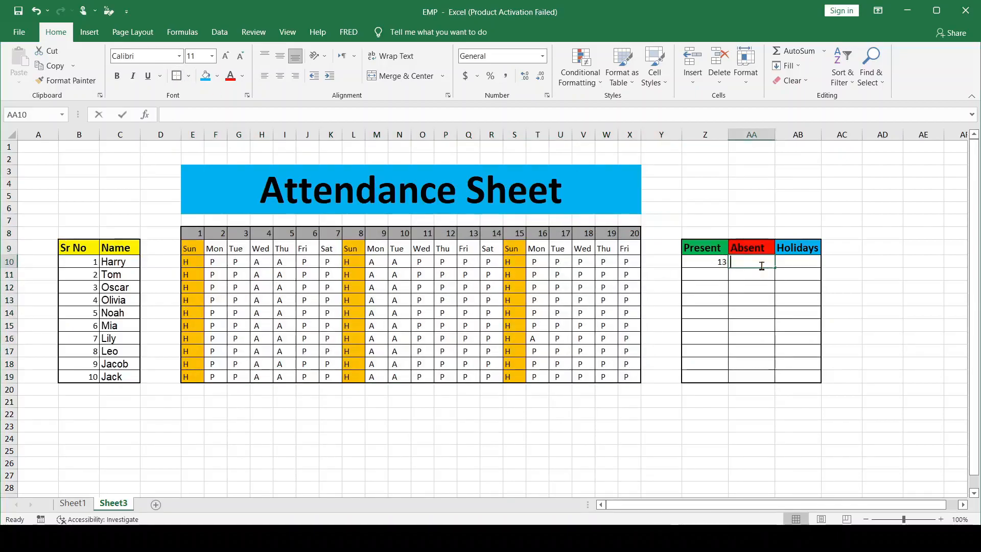
text(=countif)
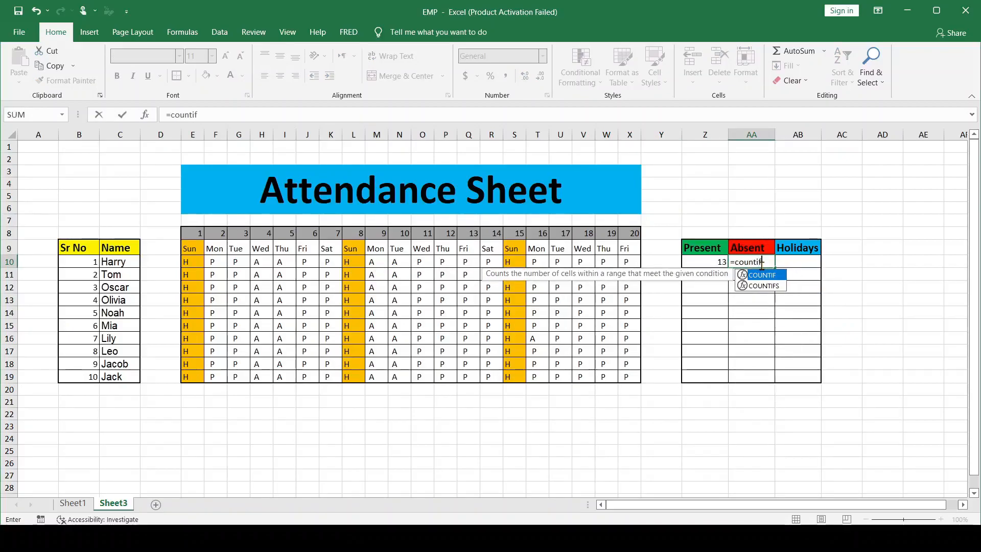
key(Tab)
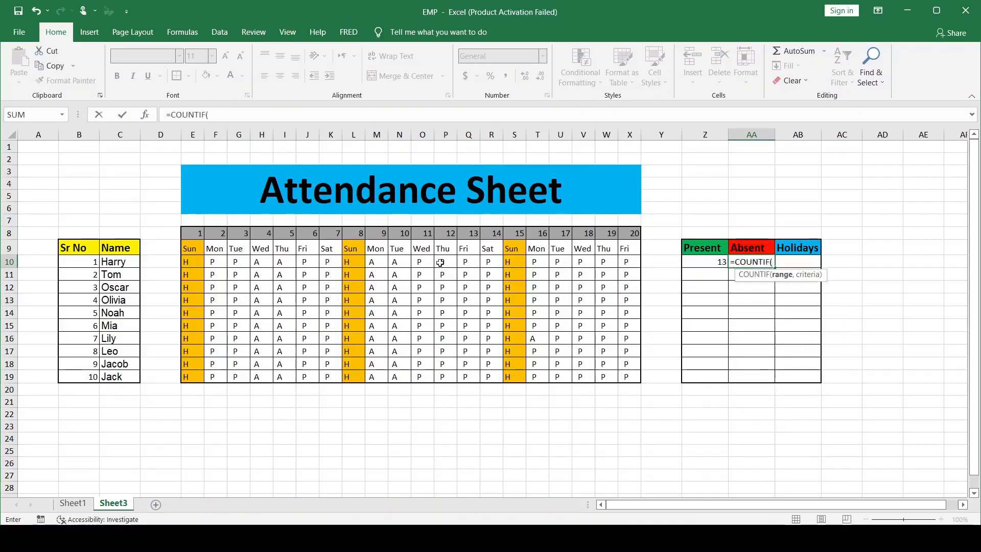
drag(189, 262, 630, 267)
text(,)
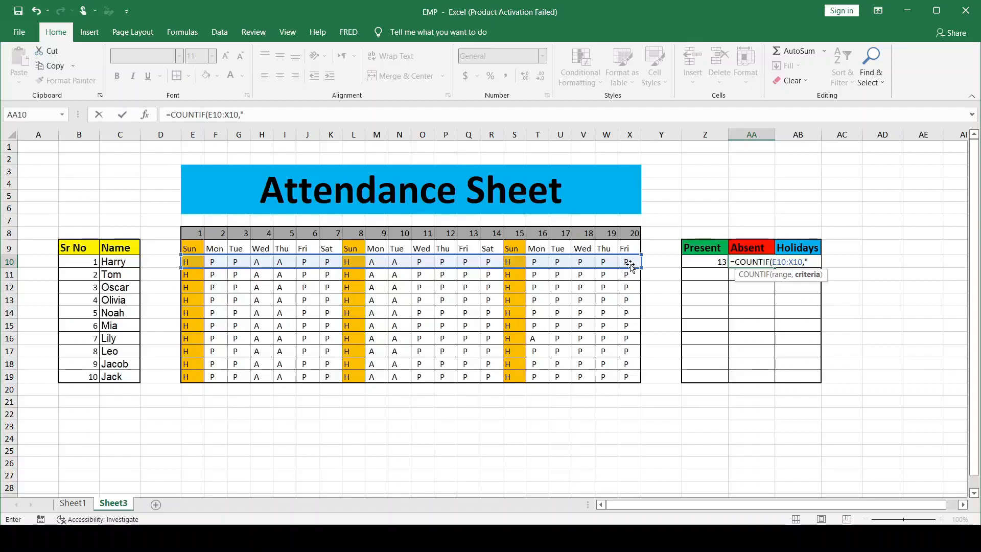
text(A"))
key(Return)
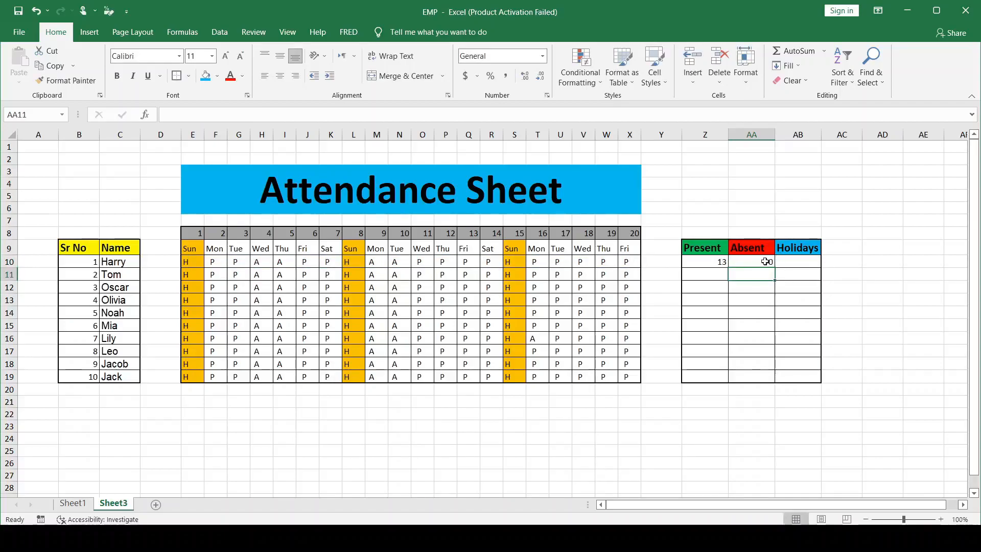
Check the spacing of the A entry in N10 and correct AA10's formula to =COUNTIF(E10:X10," A") with one leading space
click(766, 261)
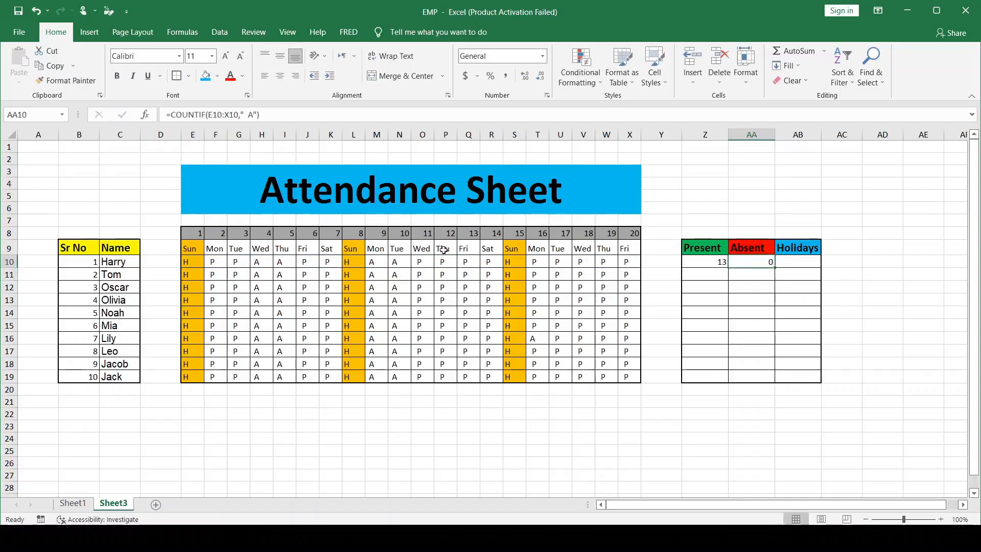
double_click(398, 262)
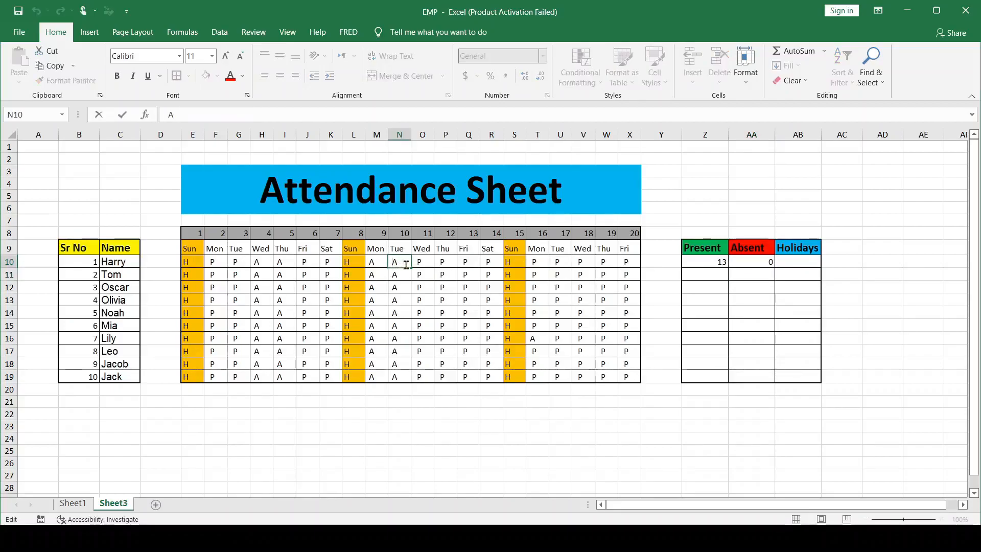
key(BackSpace)
click(671, 236)
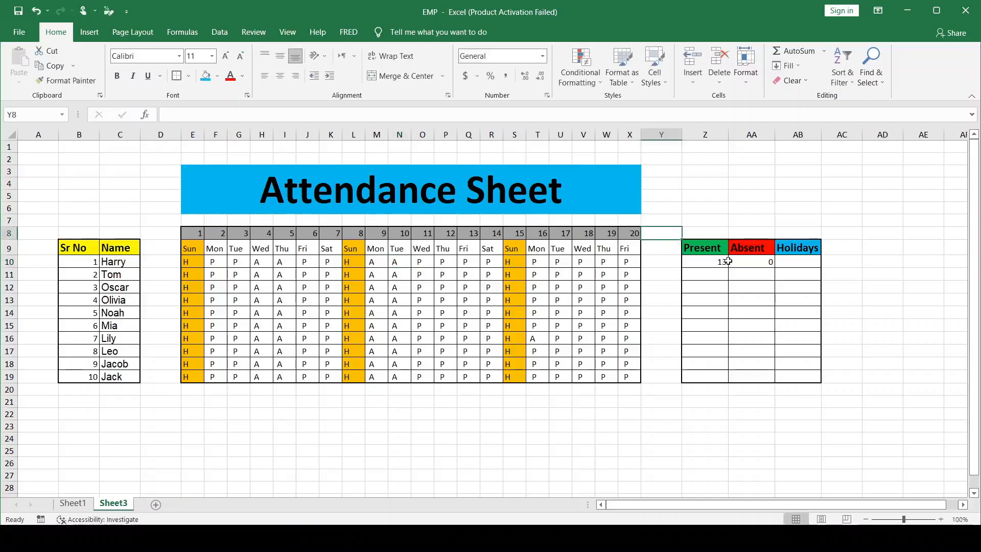
double_click(756, 262)
click(811, 263)
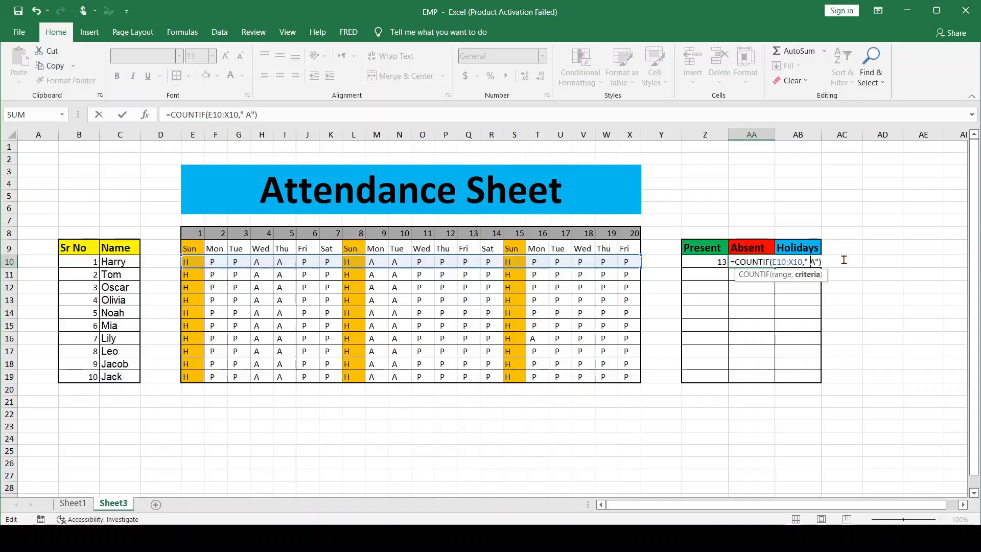
key(Return)
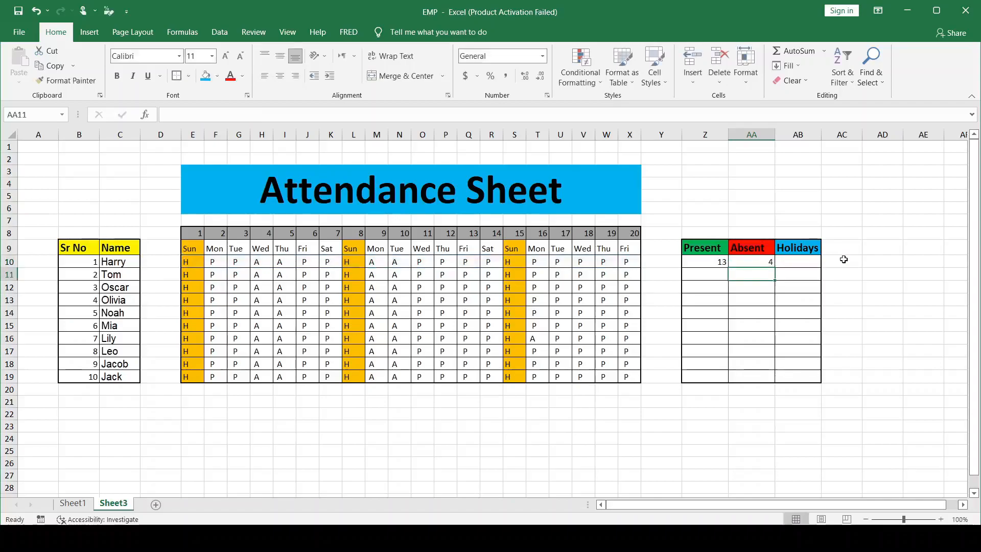
click(752, 261)
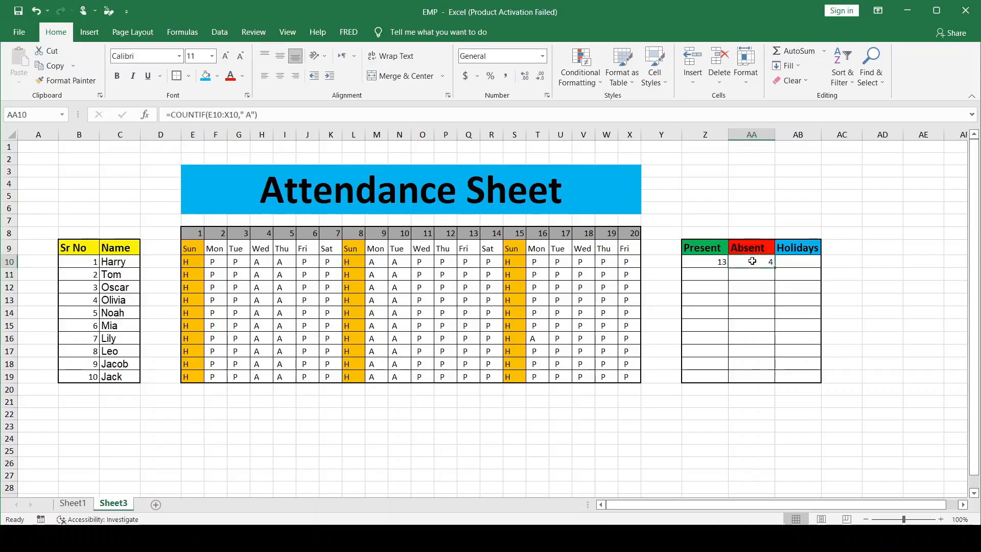
Enter the formula =COUNTIF(E10:X10,"H") in AB10 to count the first person's holidays
click(801, 261)
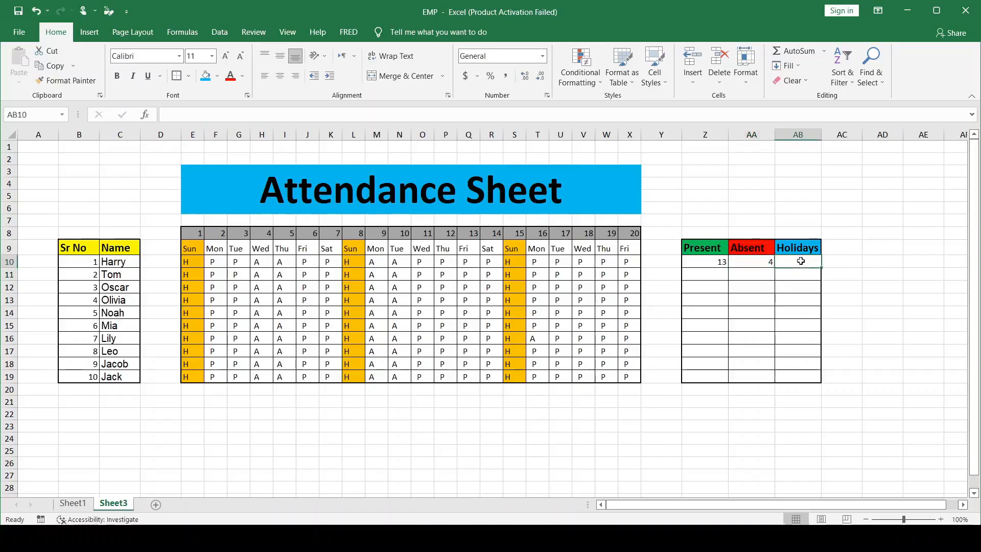
text(=co)
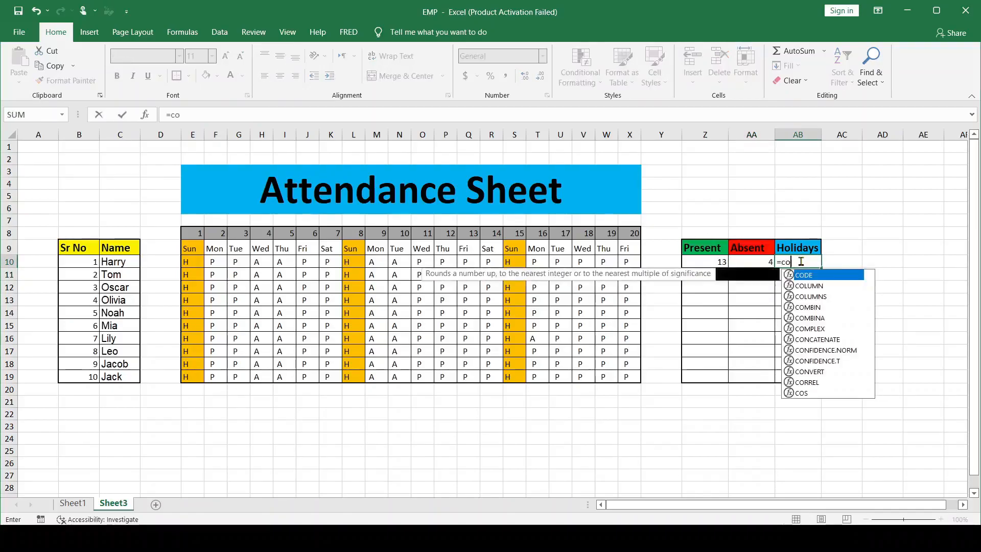
text(utif)
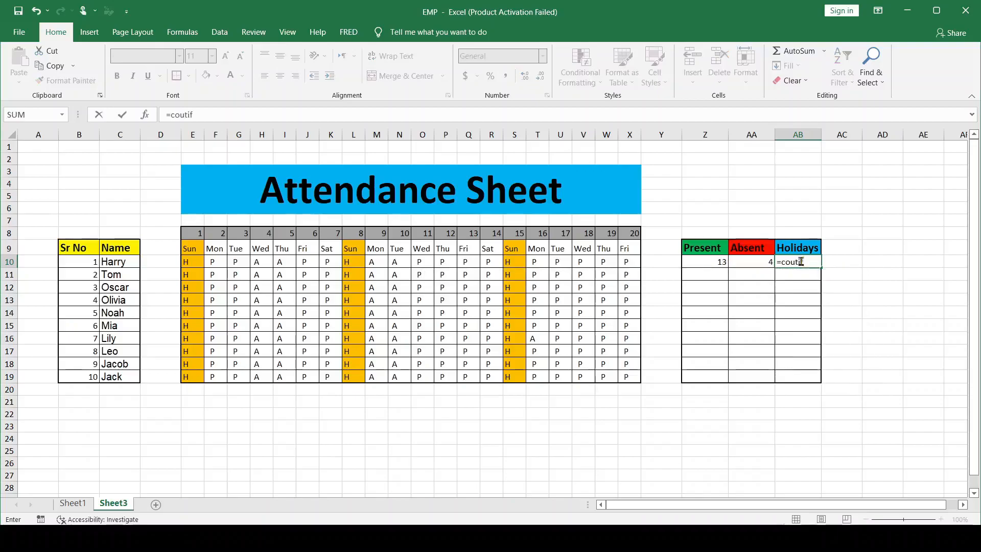
key(BackSpace)
key(BackSpace)
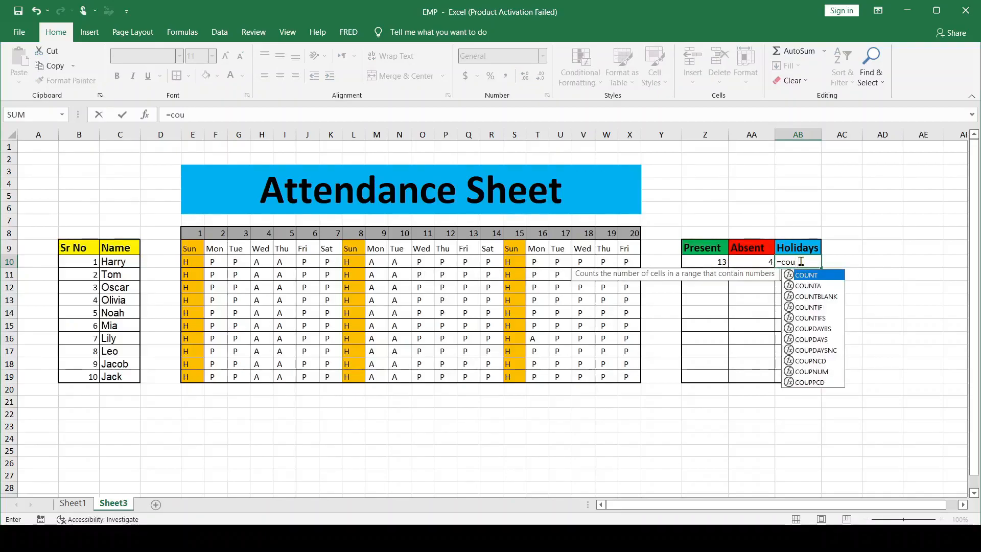
click(816, 307)
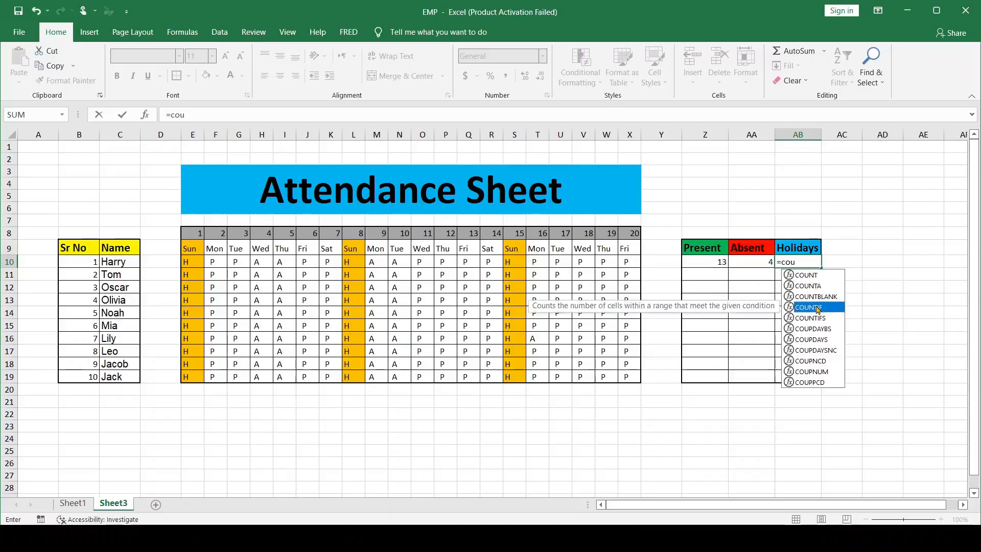
double_click(816, 306)
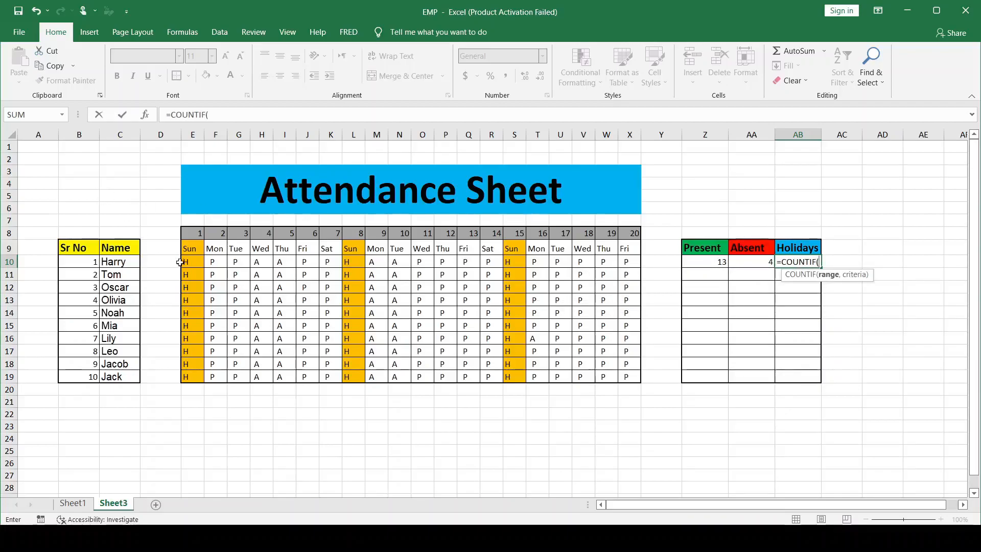
drag(187, 263, 639, 263)
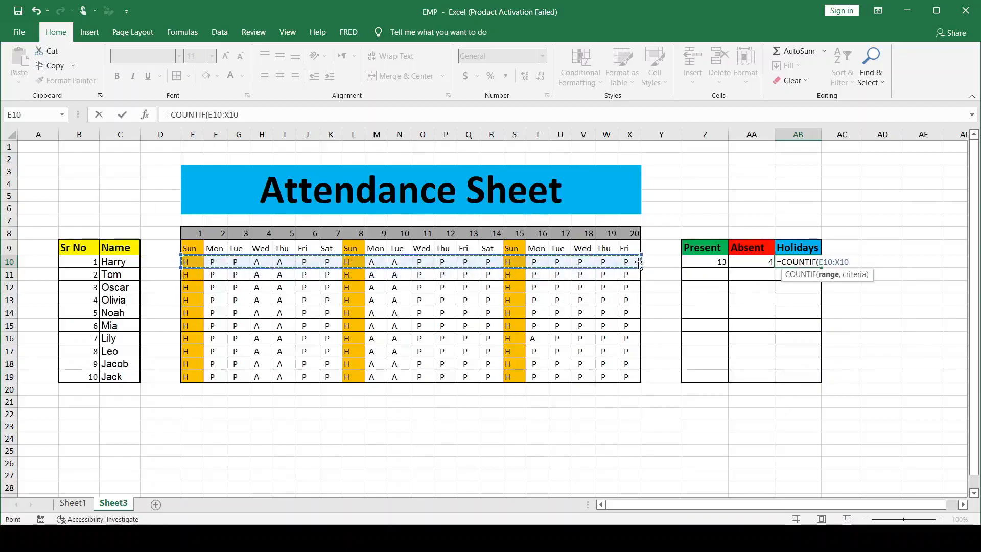
text(,)
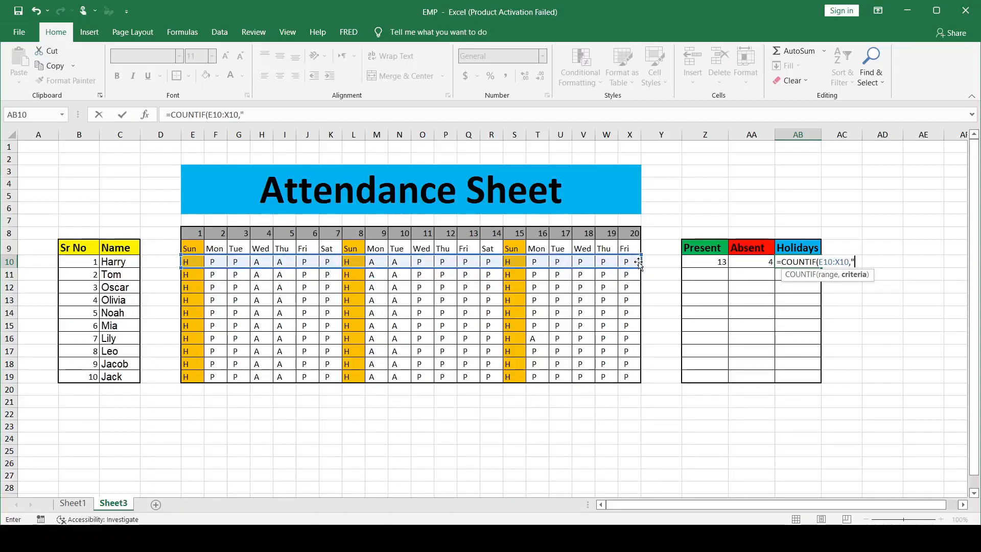
text("H")
key(Return)
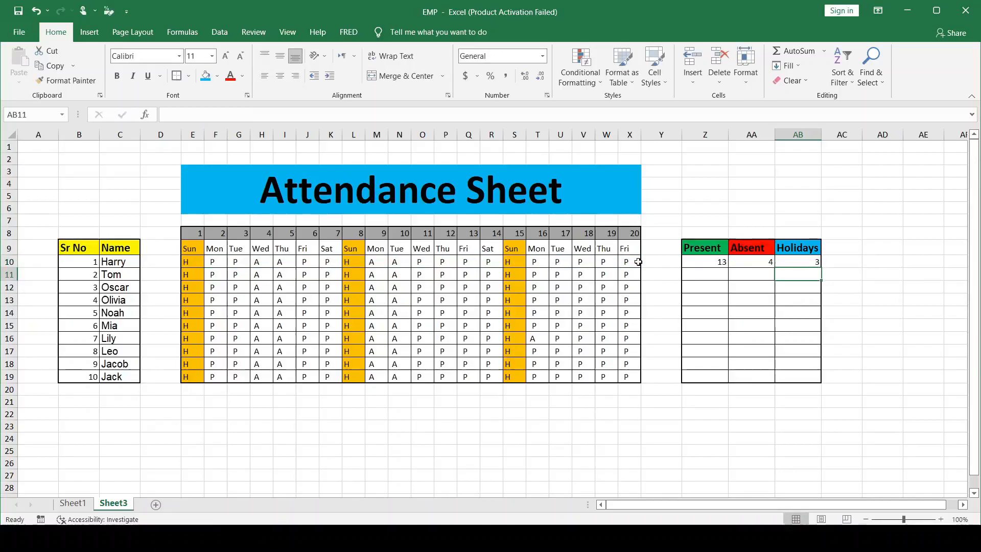
click(723, 268)
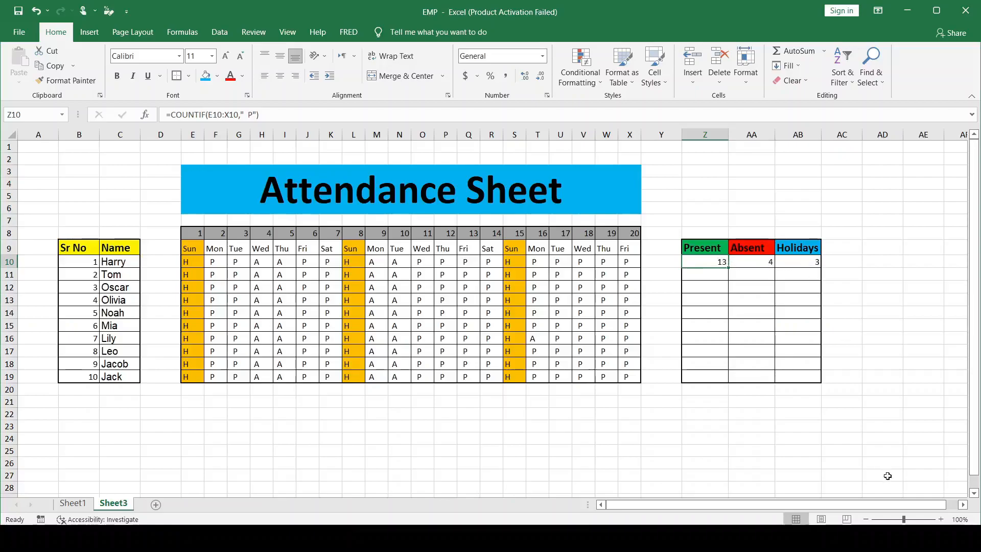
Fill the COUNTIF formulas for present, absent and holiday days in Z10, AA10 and AB10 down to row 19
click(940, 519)
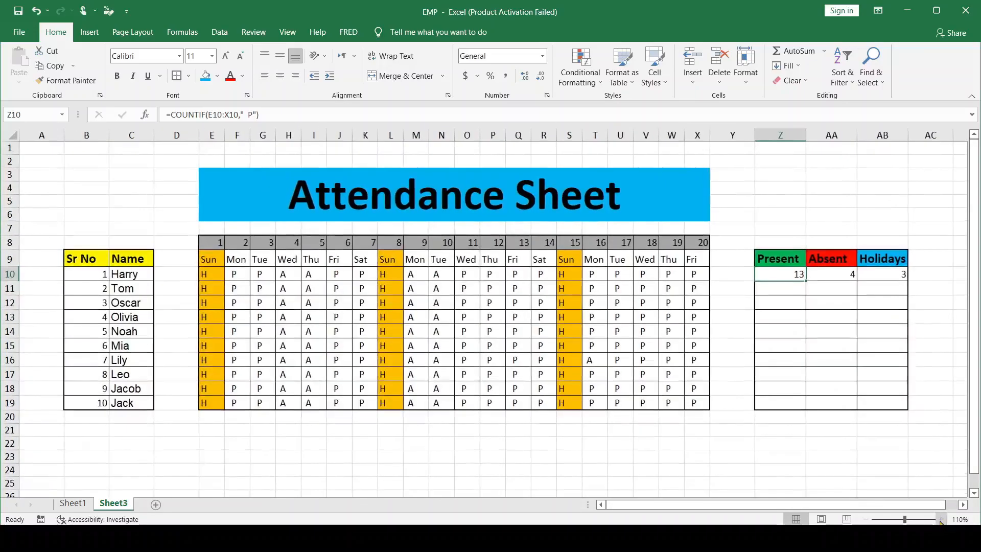
click(940, 519)
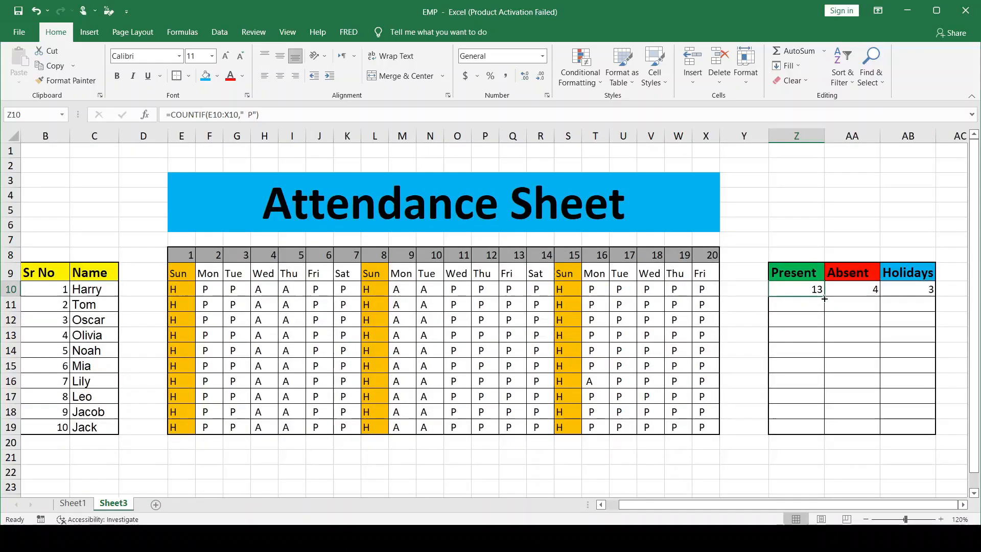
drag(823, 295, 806, 434)
click(873, 290)
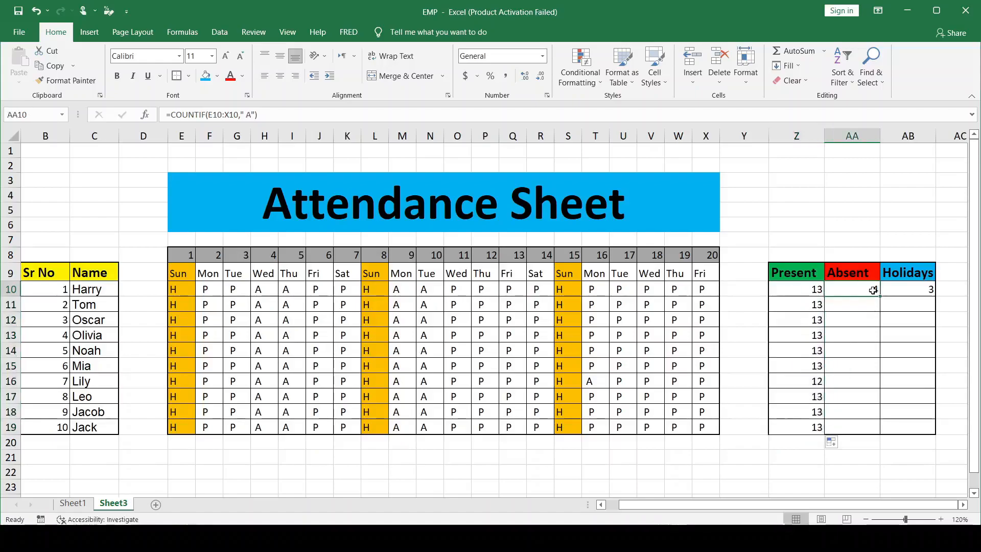
drag(878, 295, 878, 435)
click(925, 295)
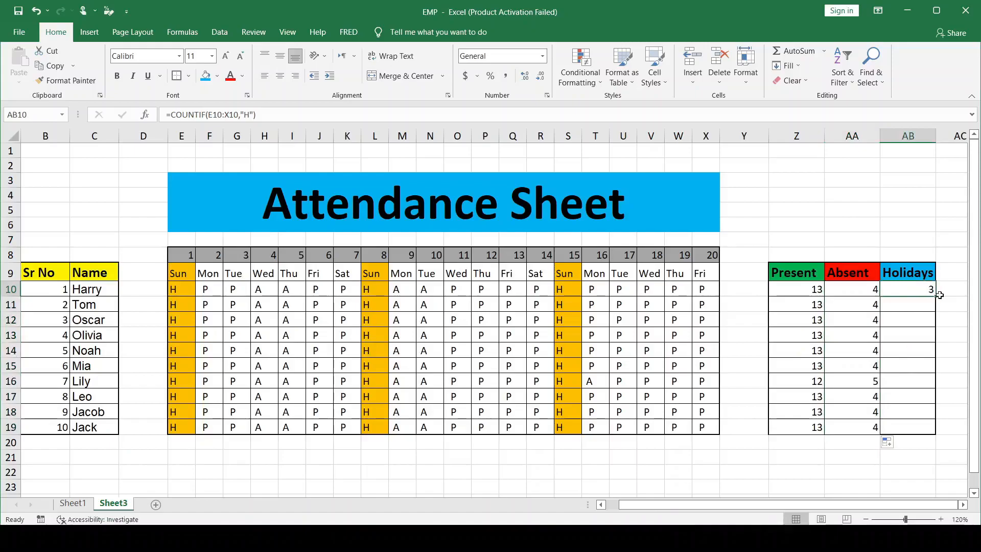
drag(934, 295, 903, 435)
Change the attendance entry in U12, the third person's day 17, to A
click(634, 369)
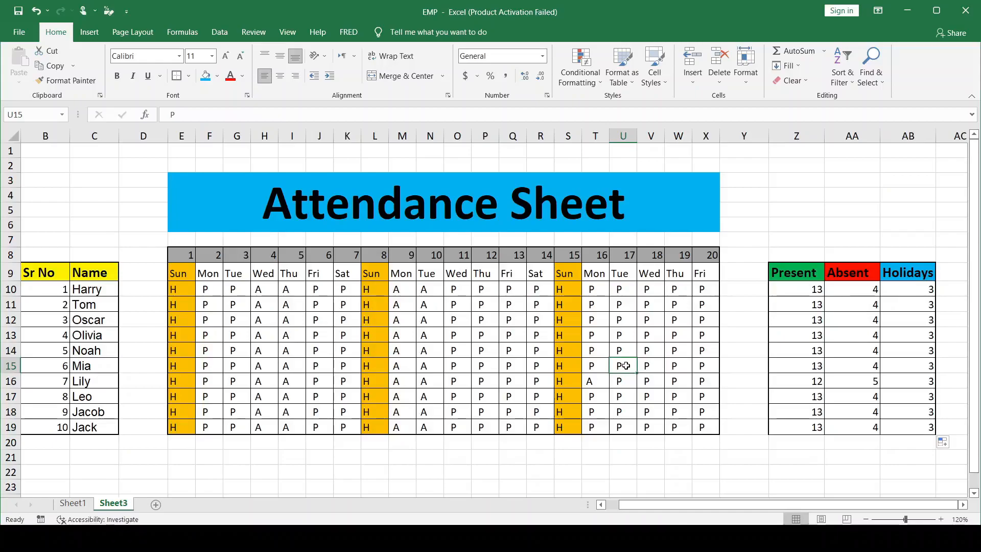
click(807, 379)
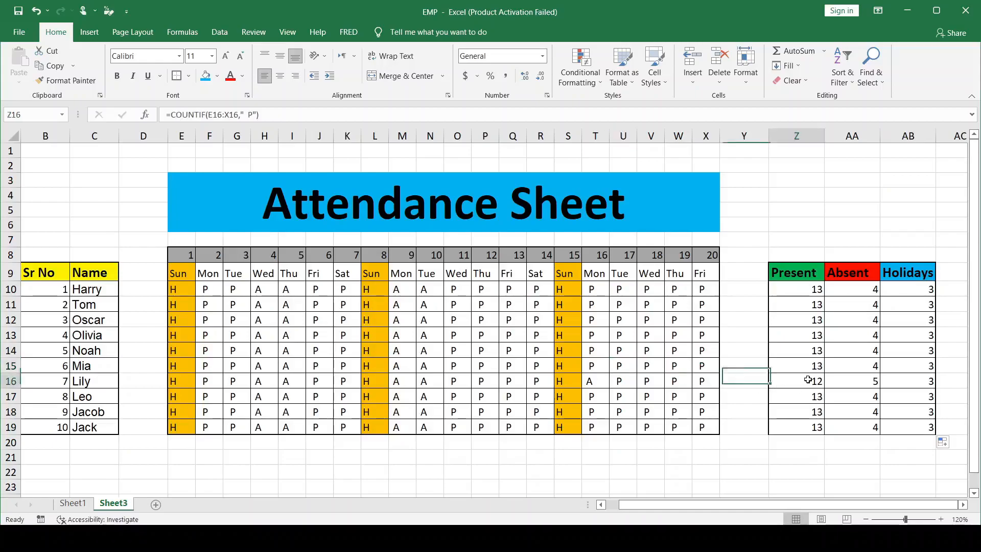
click(624, 320)
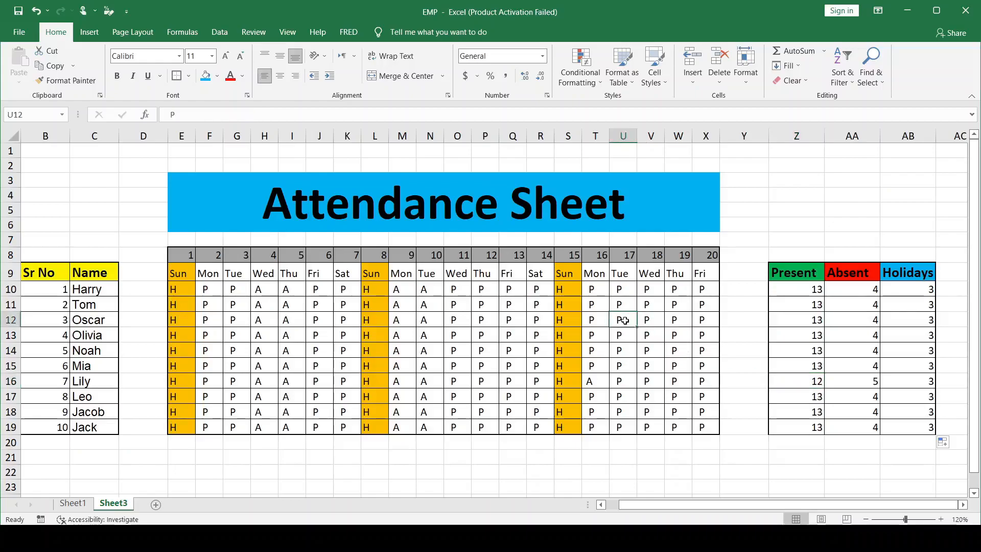
key(BackSpace)
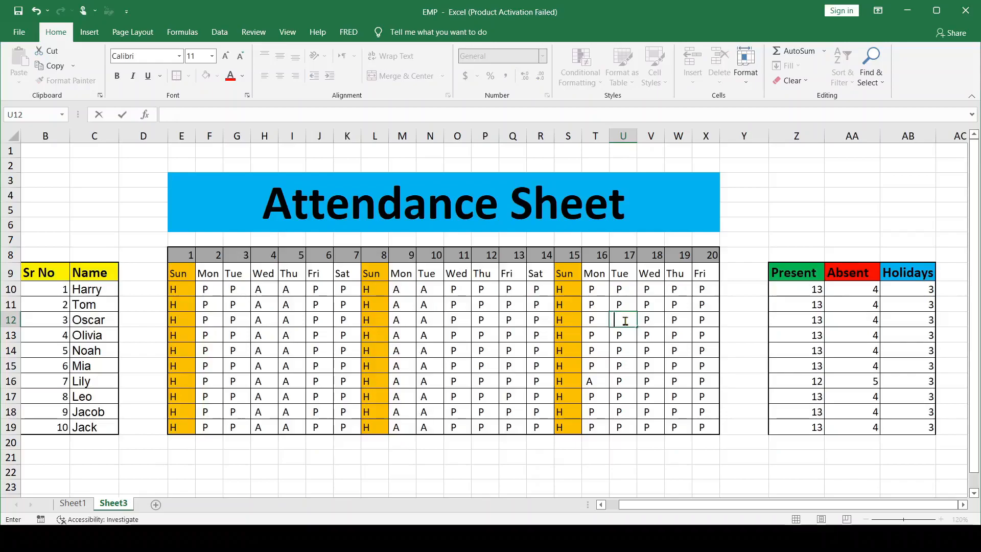
text(A)
key(Return)
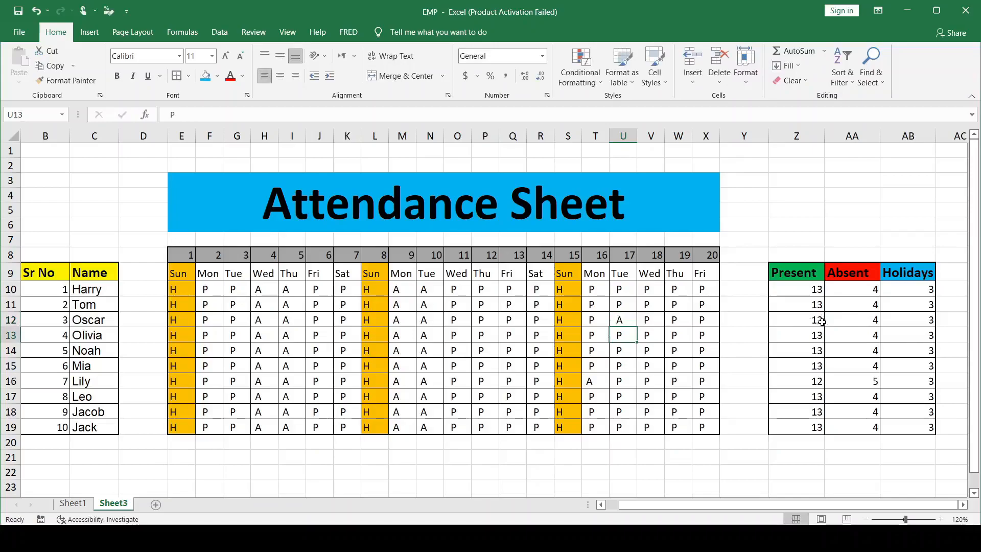
Apply a thick outside border to the merged Attendance Sheet title block E3:X6
click(569, 381)
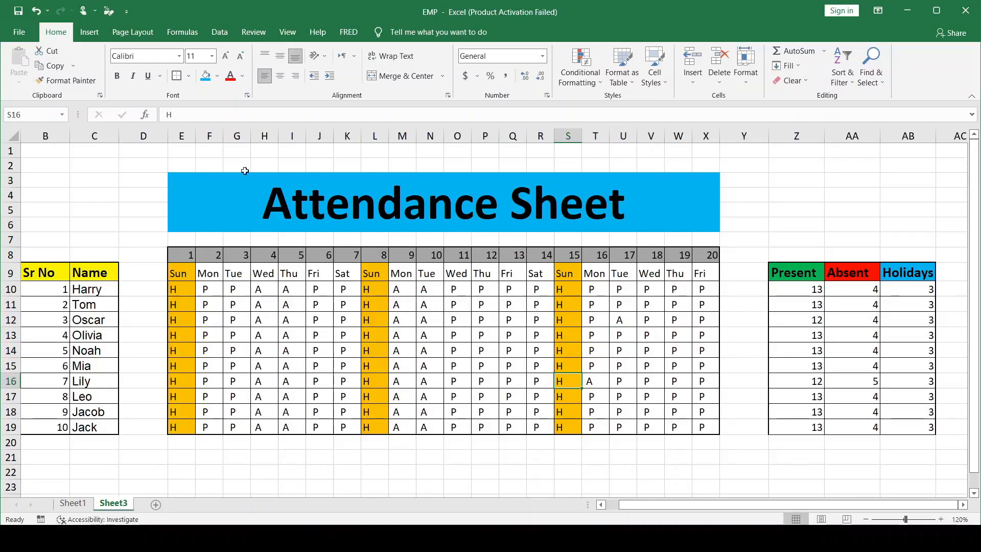
click(258, 192)
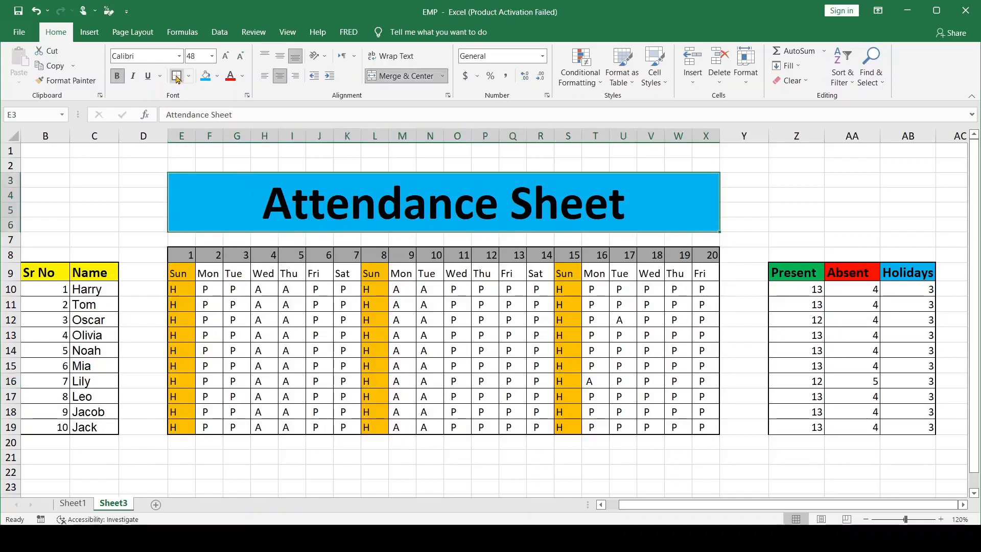
click(144, 178)
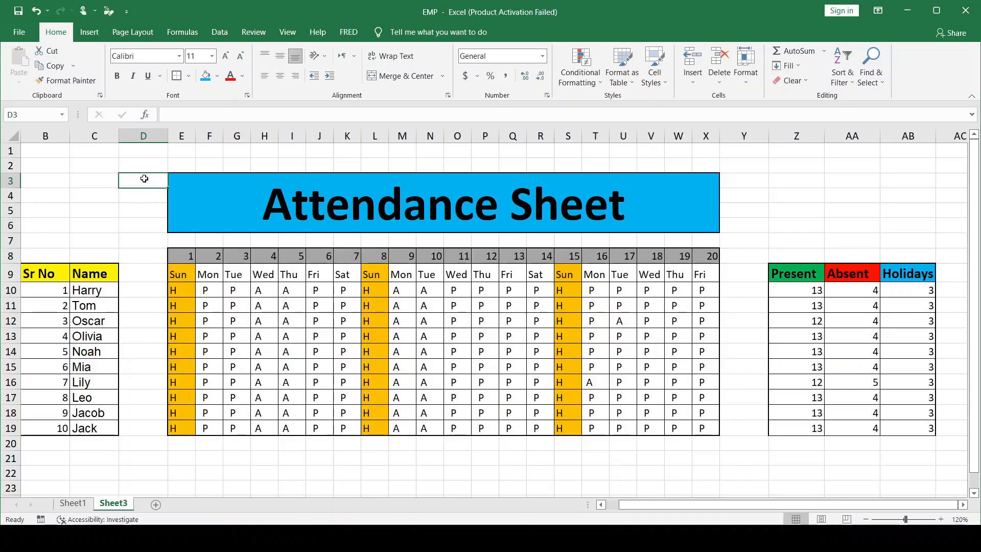
Apply a thick outside border to the last row of the summary table, Z19:AB19
click(865, 519)
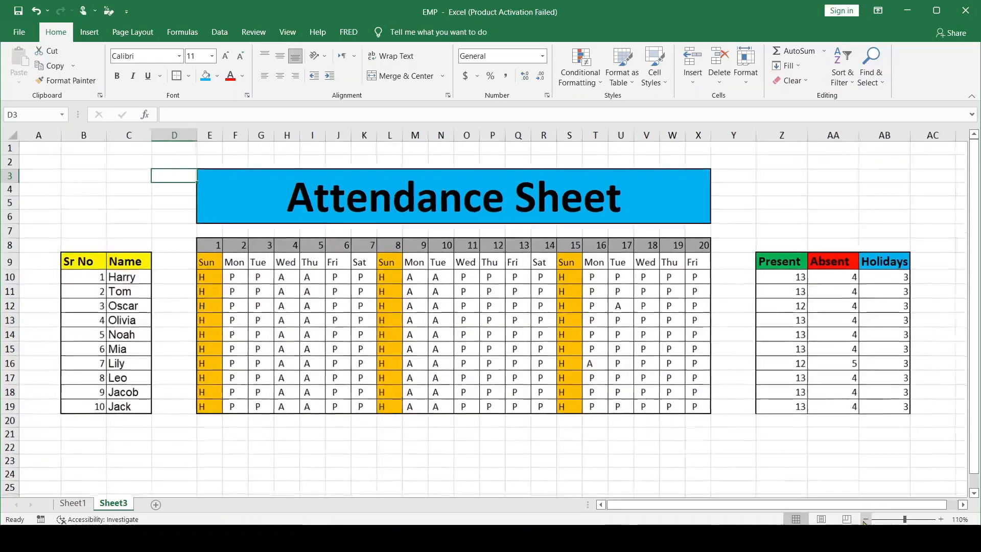
click(866, 519)
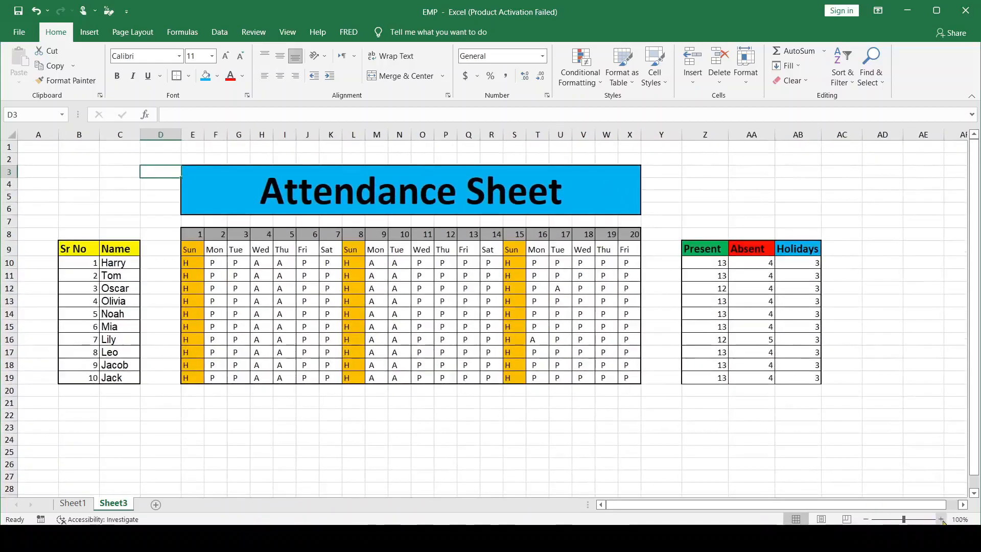
click(940, 519)
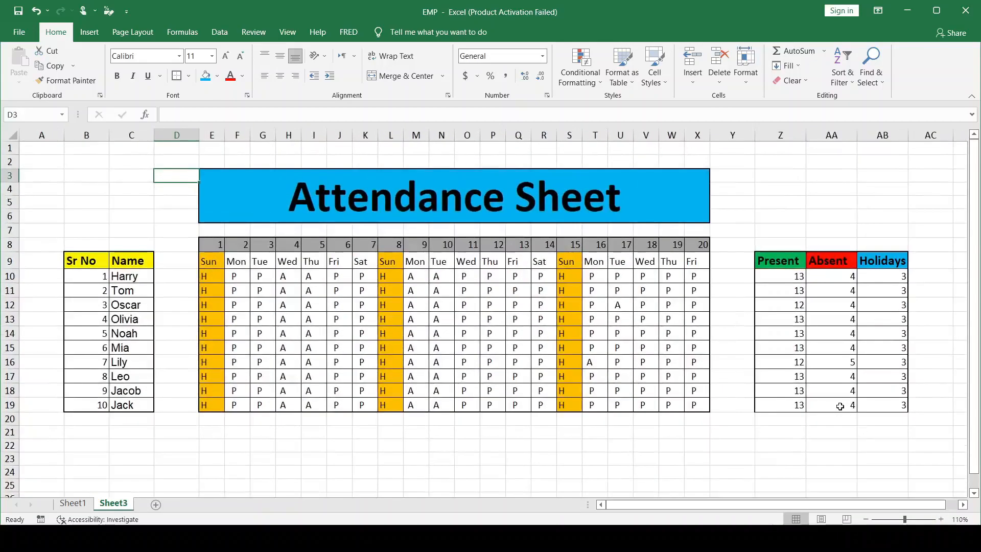
click(794, 405)
drag(882, 406, 884, 405)
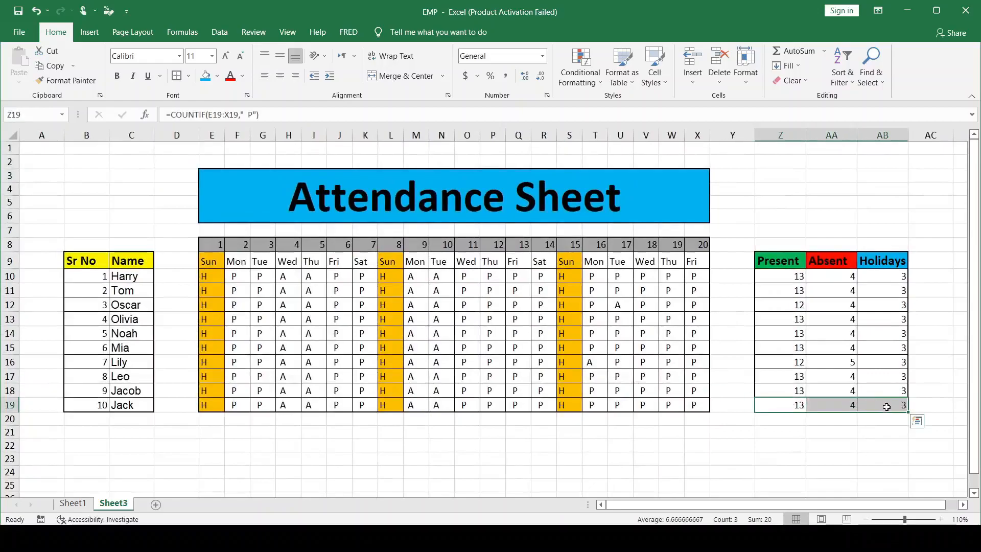
click(176, 76)
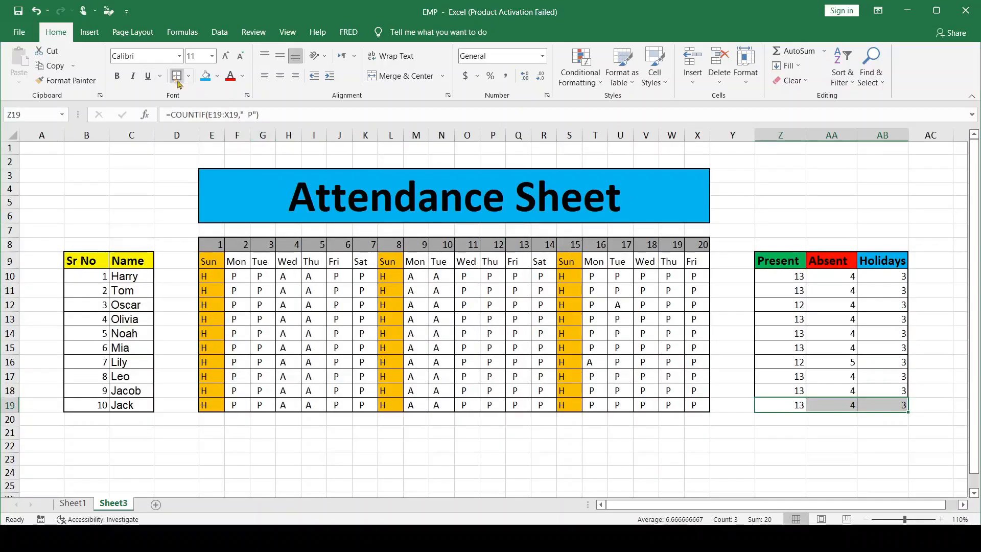
click(174, 201)
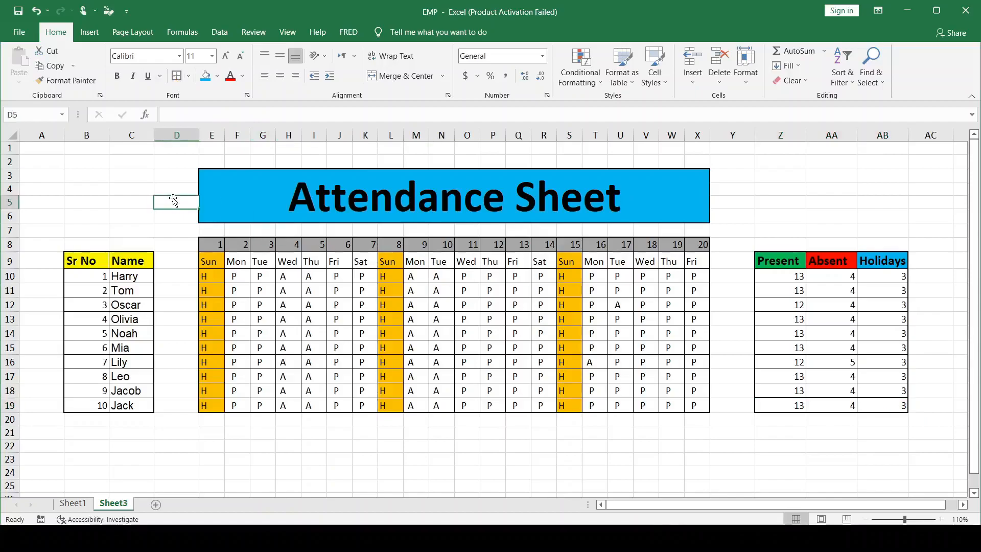